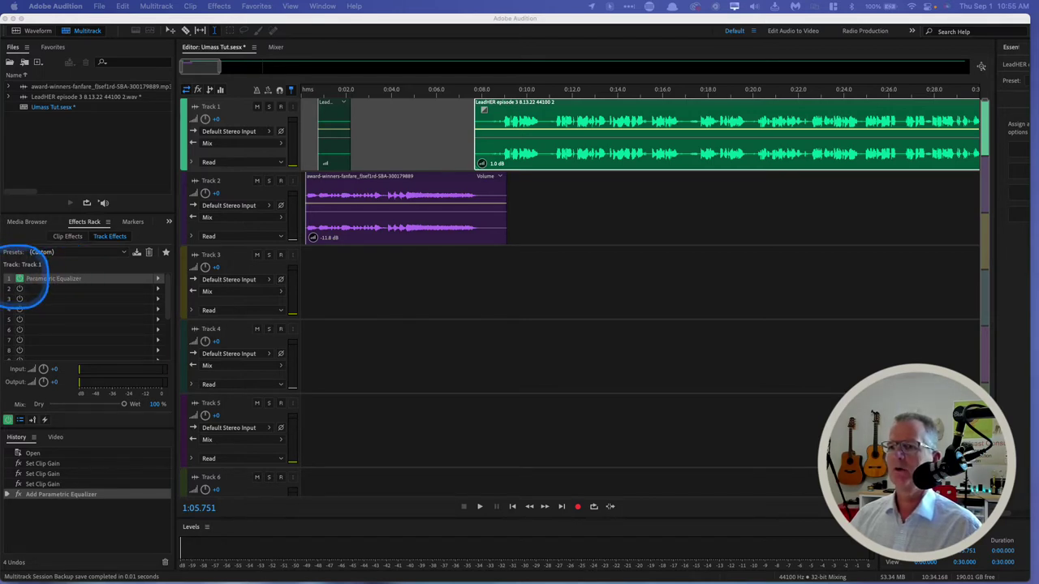
Toggle the Parametric Equalizer bypass on Track 1 on and off to compare the sound.
left_click(21, 279)
left_click(20, 280)
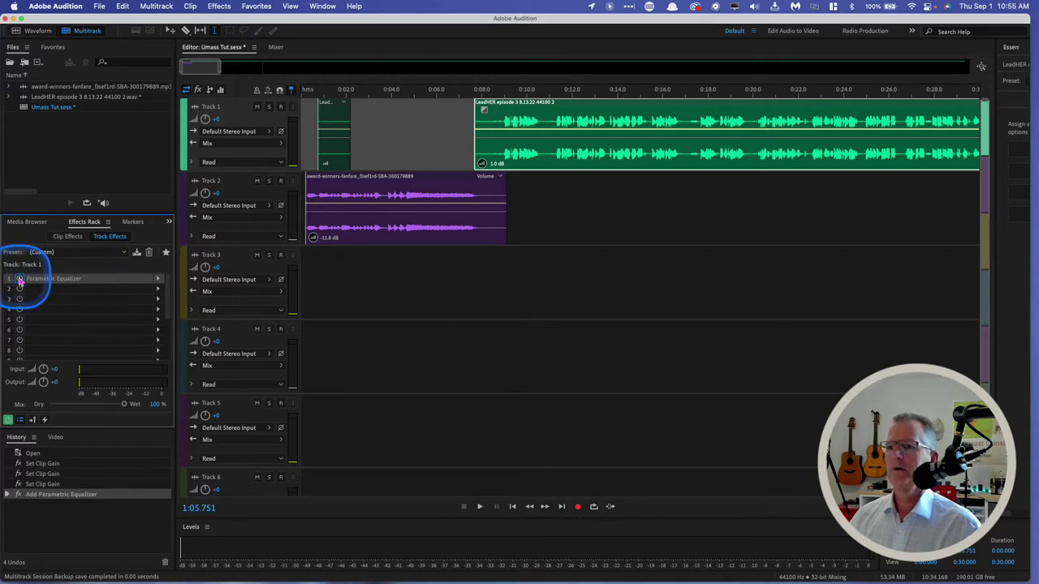
left_click(21, 280)
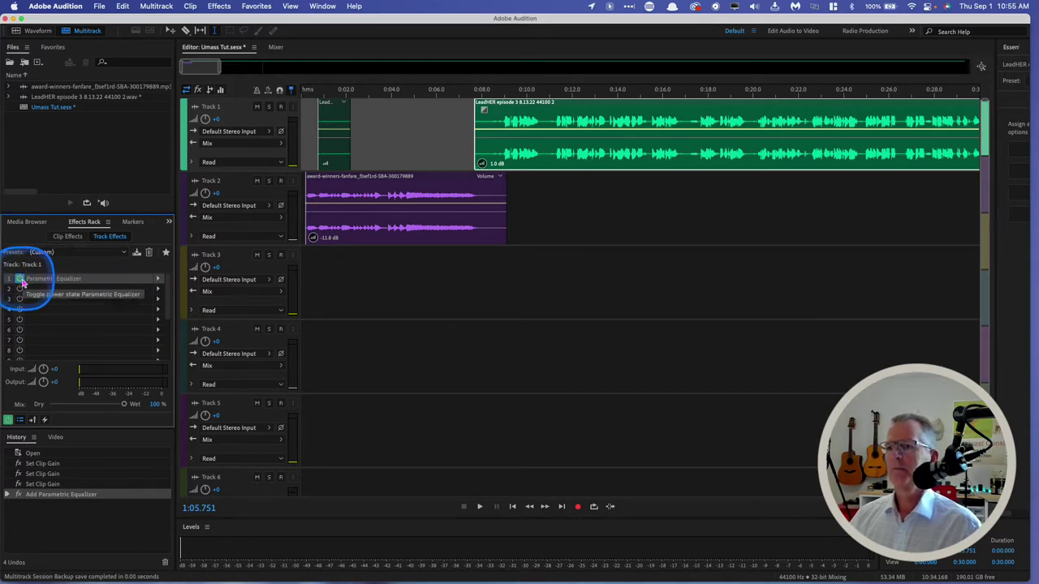
left_click(20, 280)
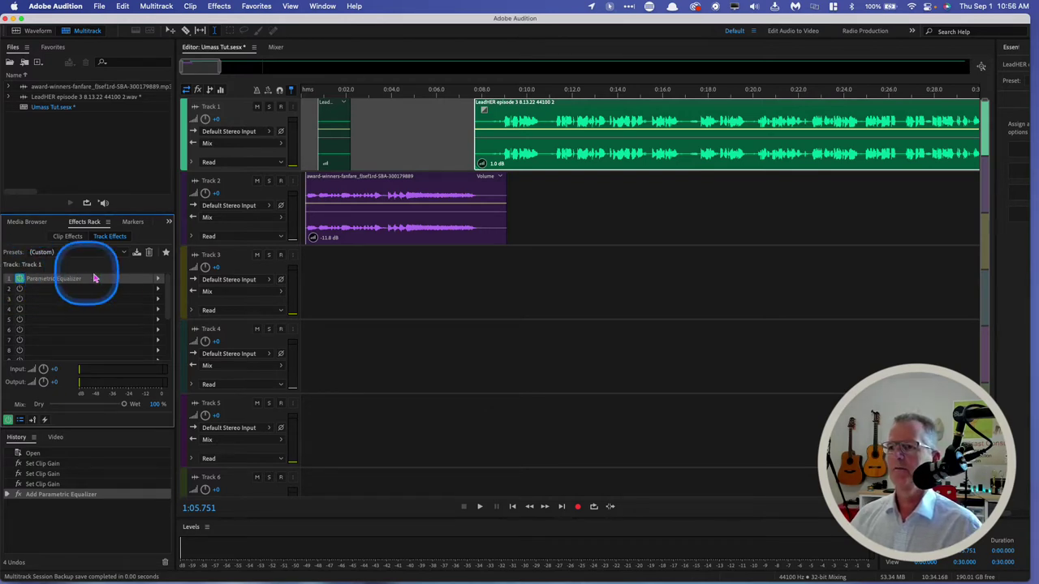
Browse the second-slot effects list and the effect categories, closing both without choosing.
left_click(157, 289)
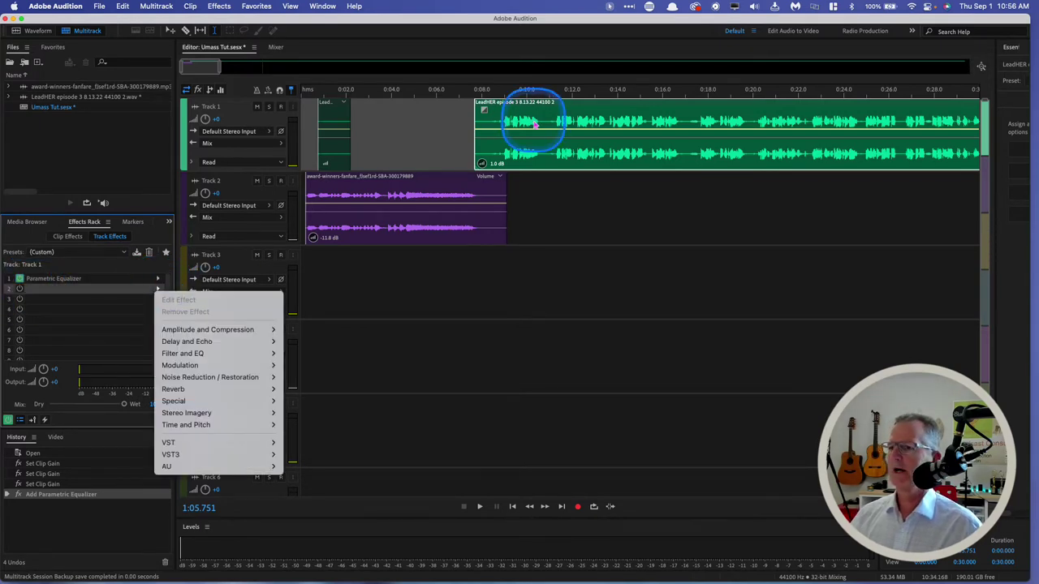
mouse_move(210, 326)
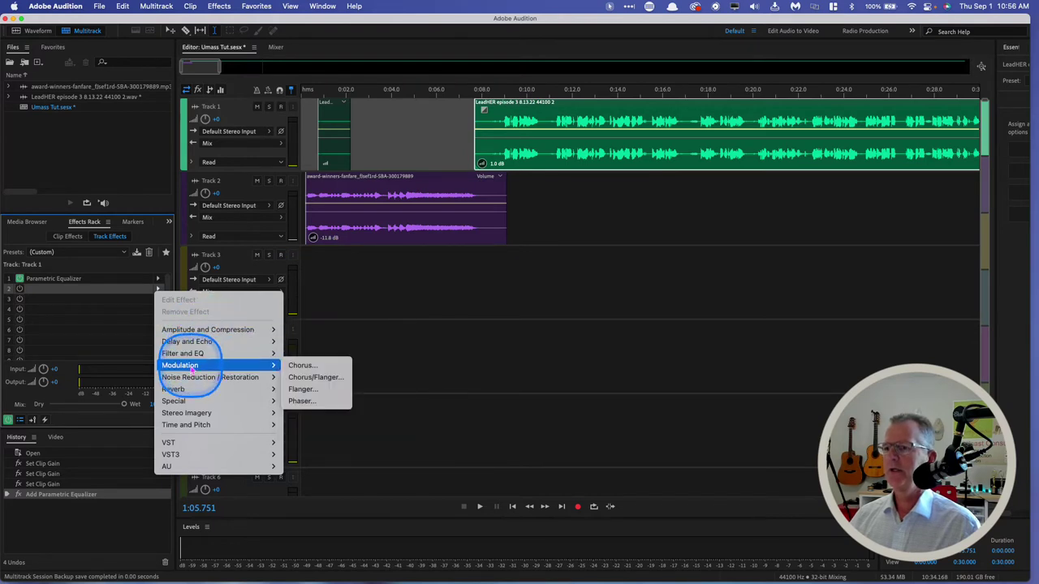
mouse_move(174, 390)
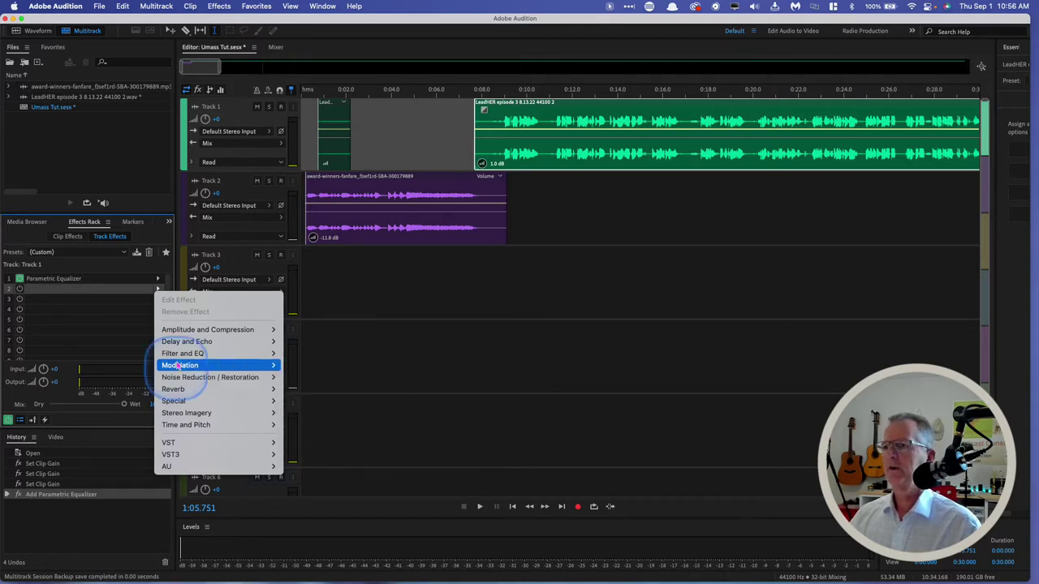
left_click(217, 7)
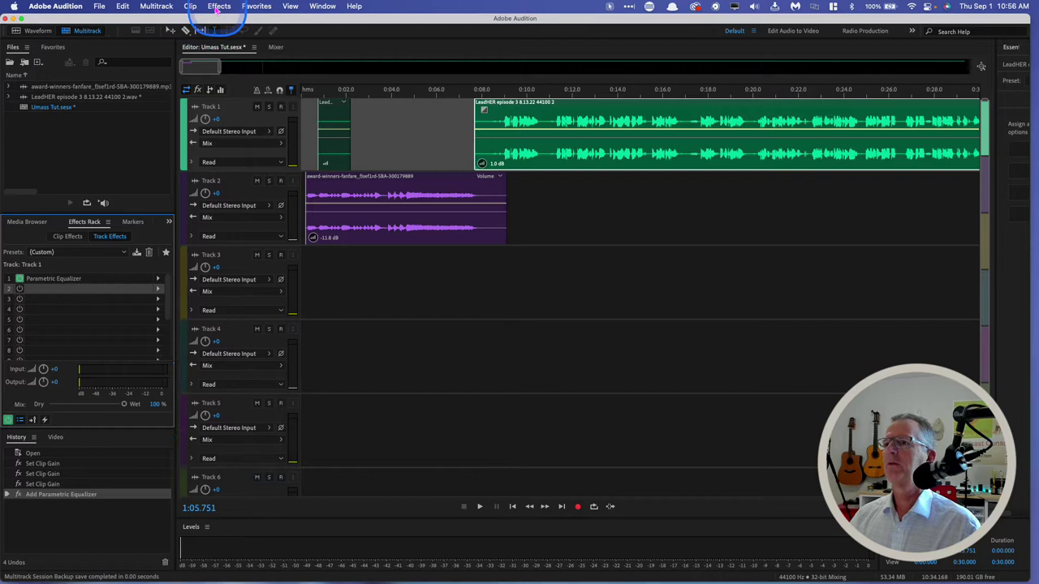
left_click(217, 8)
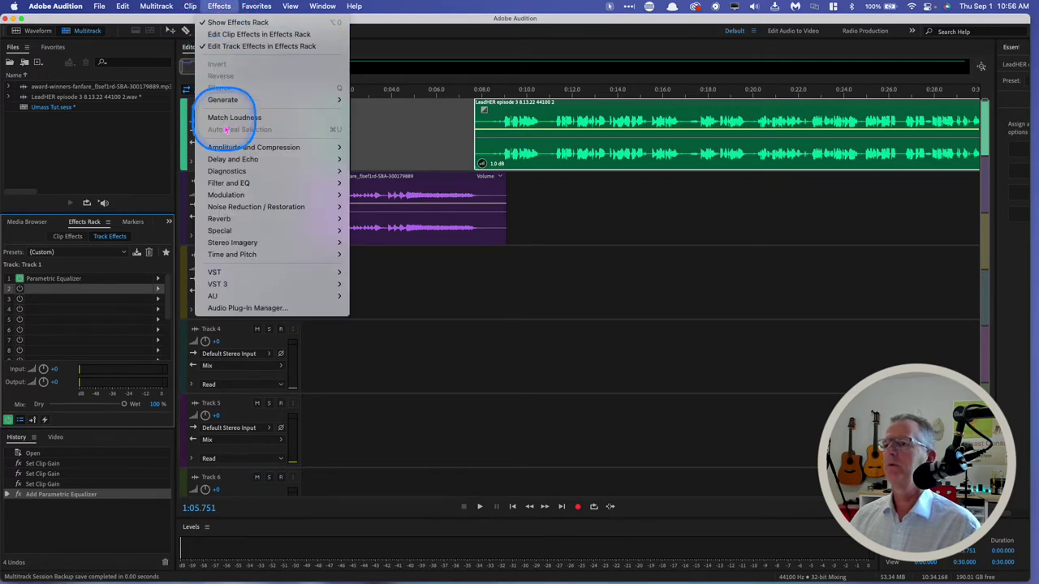
mouse_move(228, 150)
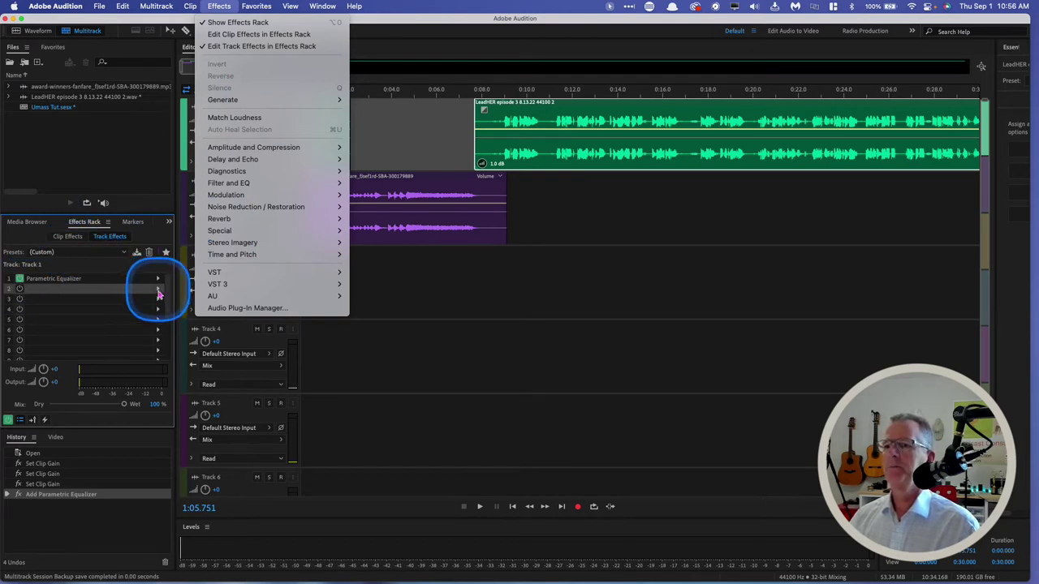
left_click(389, 39)
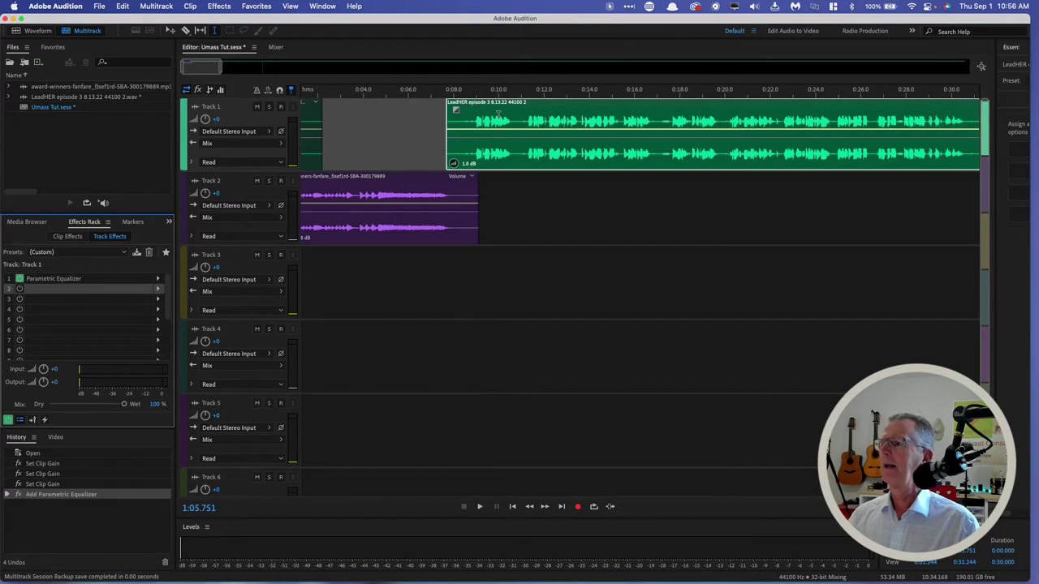
Place the playhead at 0:04.521 in the Track 1 gap and zoom in around it.
scroll(546, 114, "right", 3)
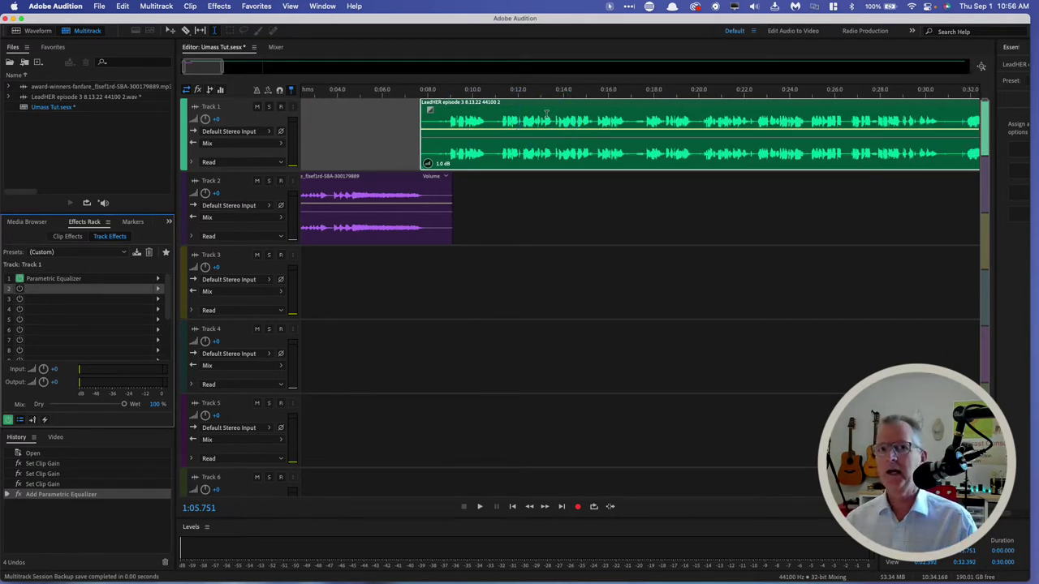
scroll(629, 155, "right", 6)
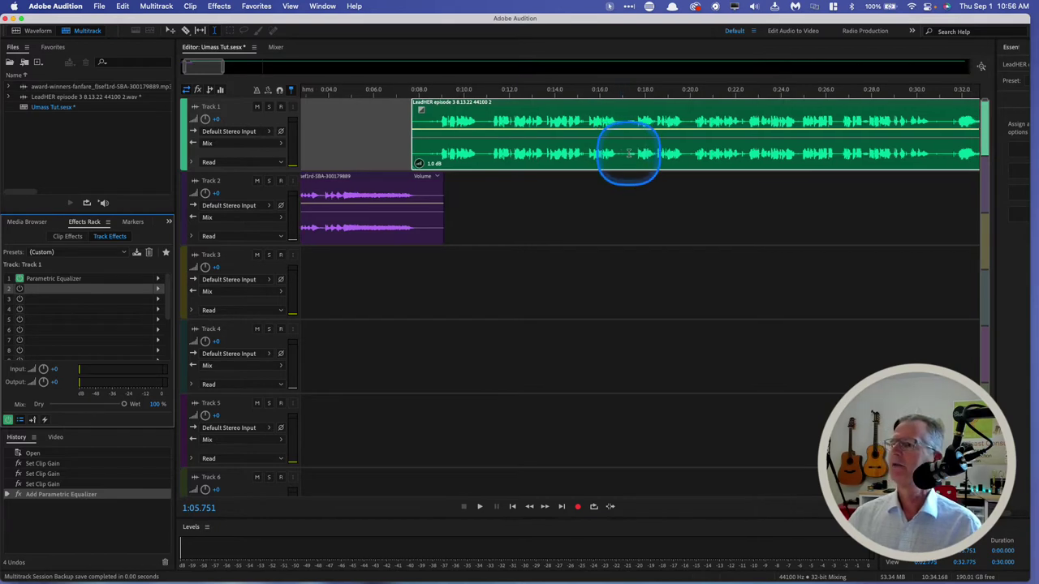
scroll(629, 154, "right", 20)
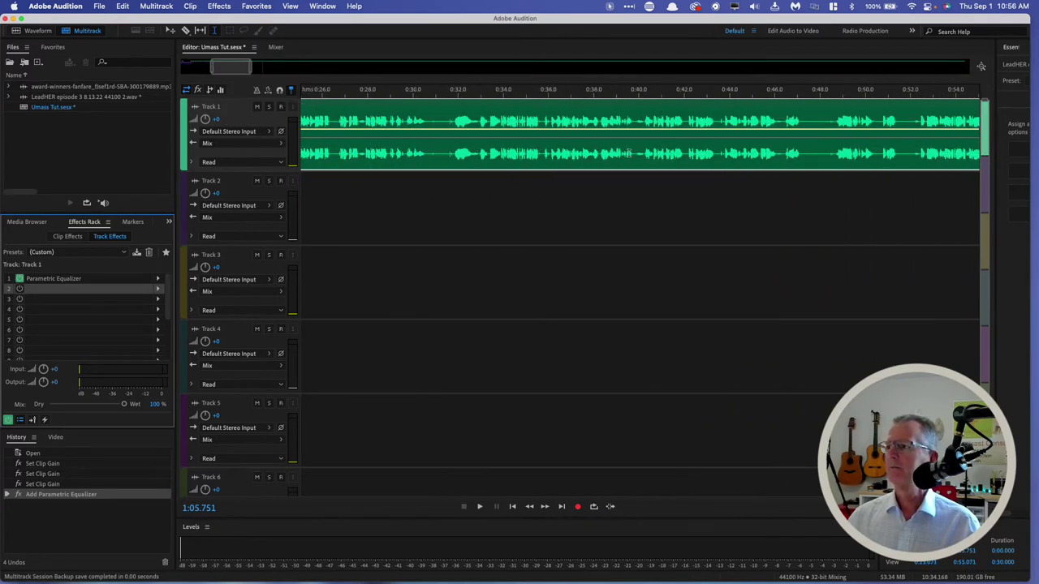
scroll(629, 154, "left", 20)
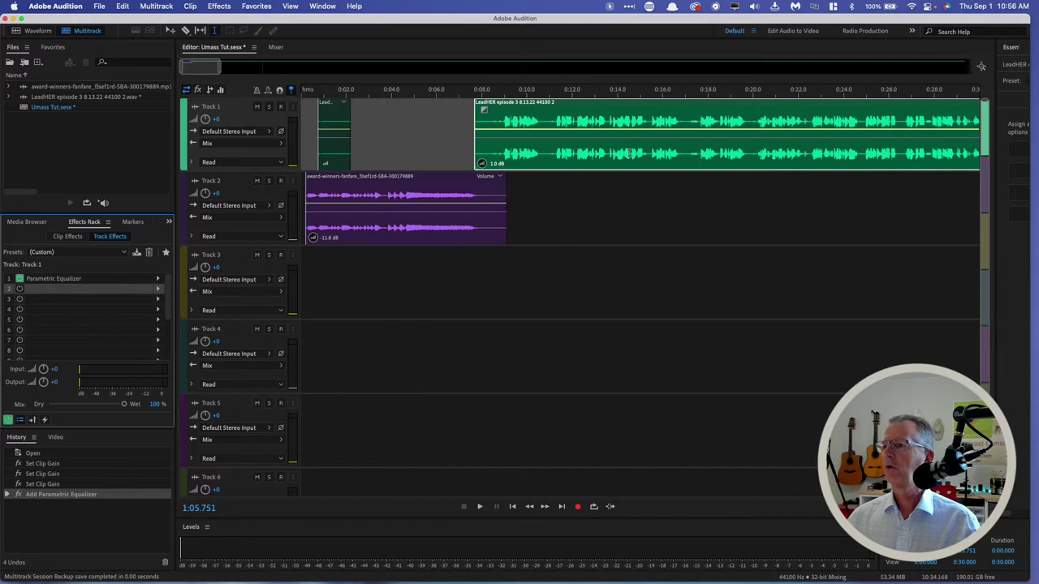
scroll(642, 195, "right", 5)
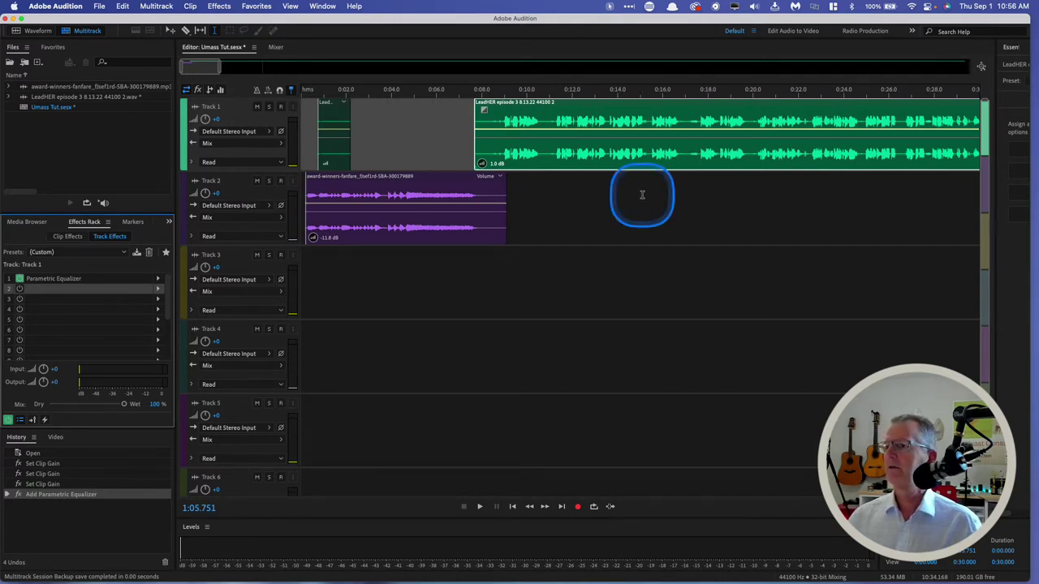
scroll(641, 195, "left", 5)
scroll(642, 195, "right", 1)
scroll(641, 194, "right", 5)
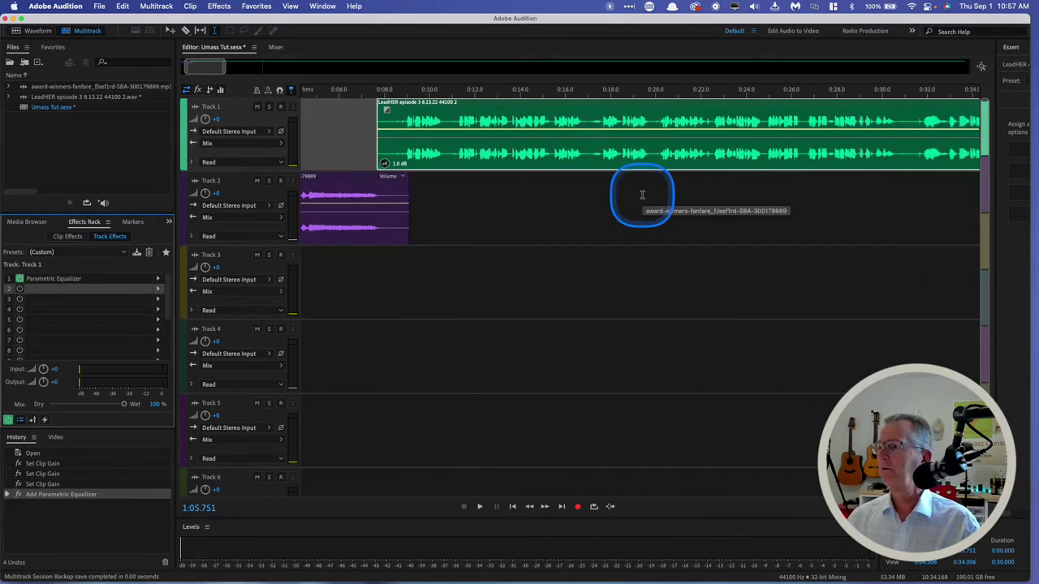
scroll(641, 195, "left", 6)
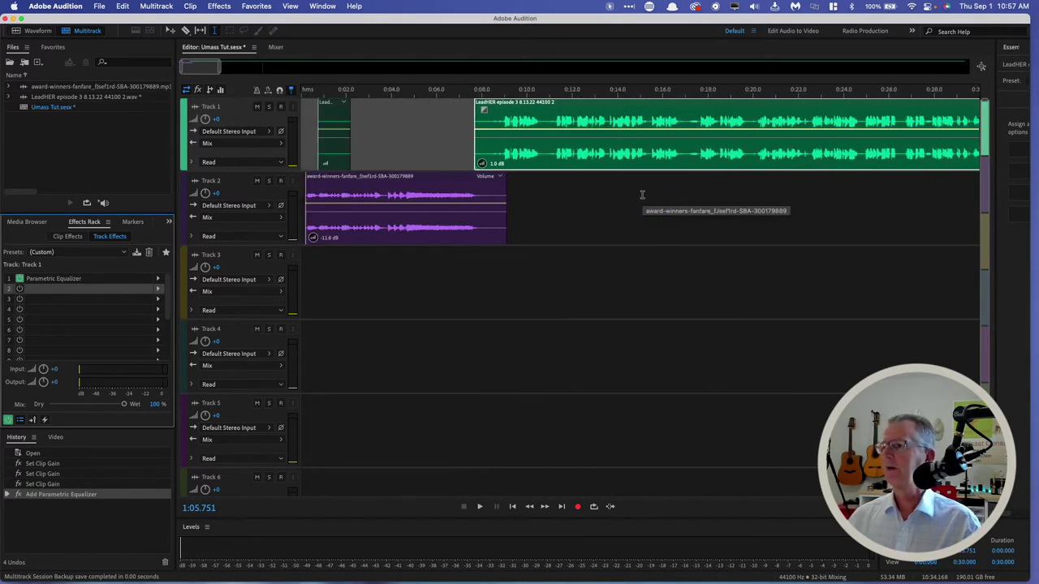
left_click(403, 126)
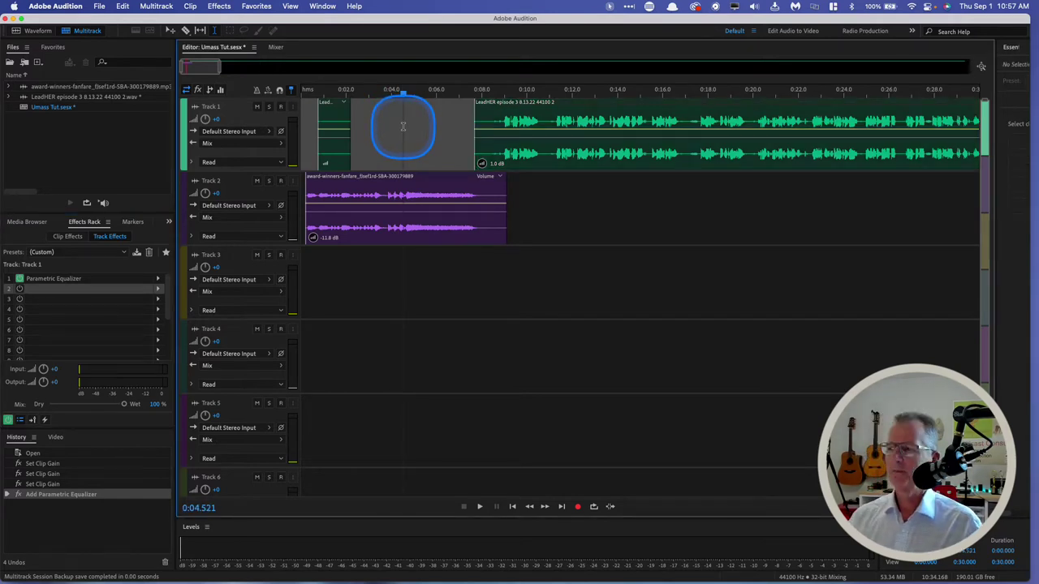
key("equal")
key("equal")
key("equal")
key("equal")
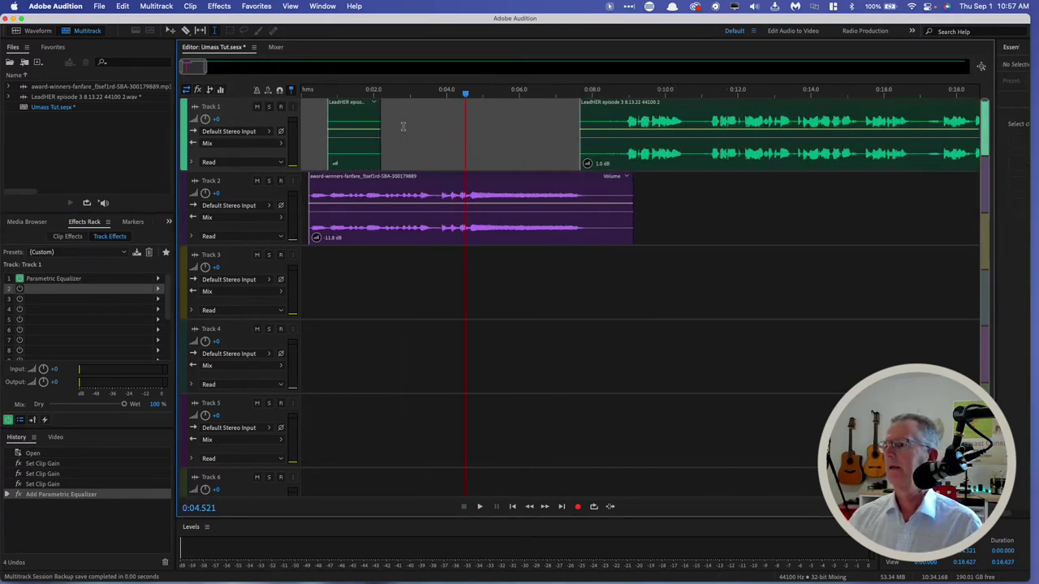
key("equal")
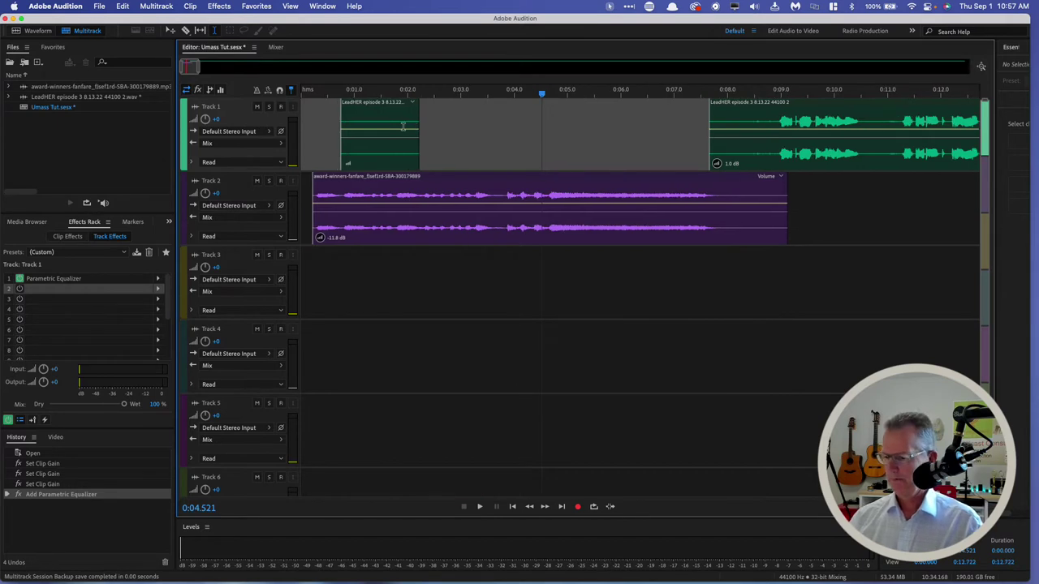
key("equal")
key("equal")
key("equal")
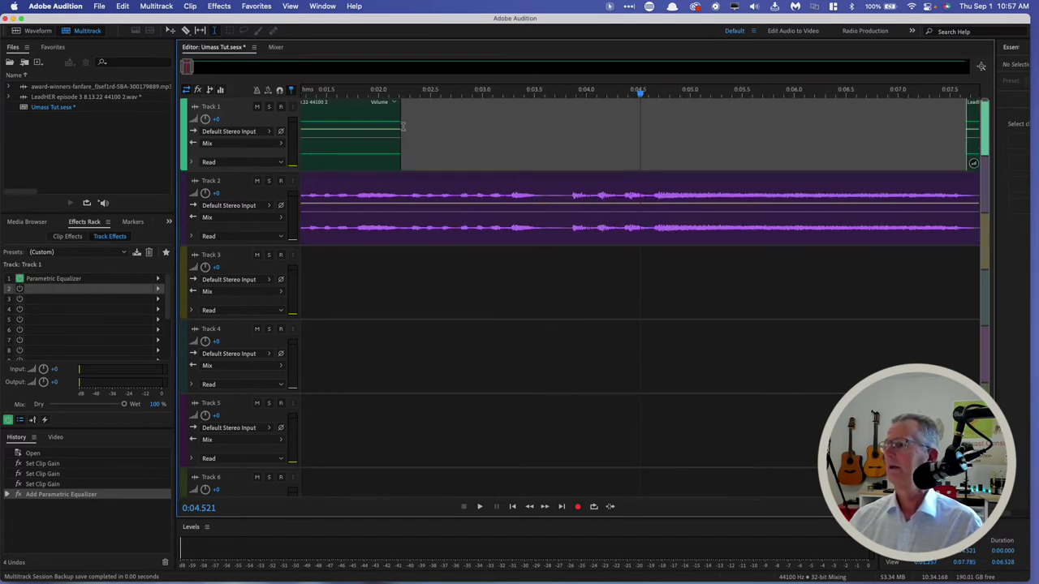
key("equal")
key("equal")
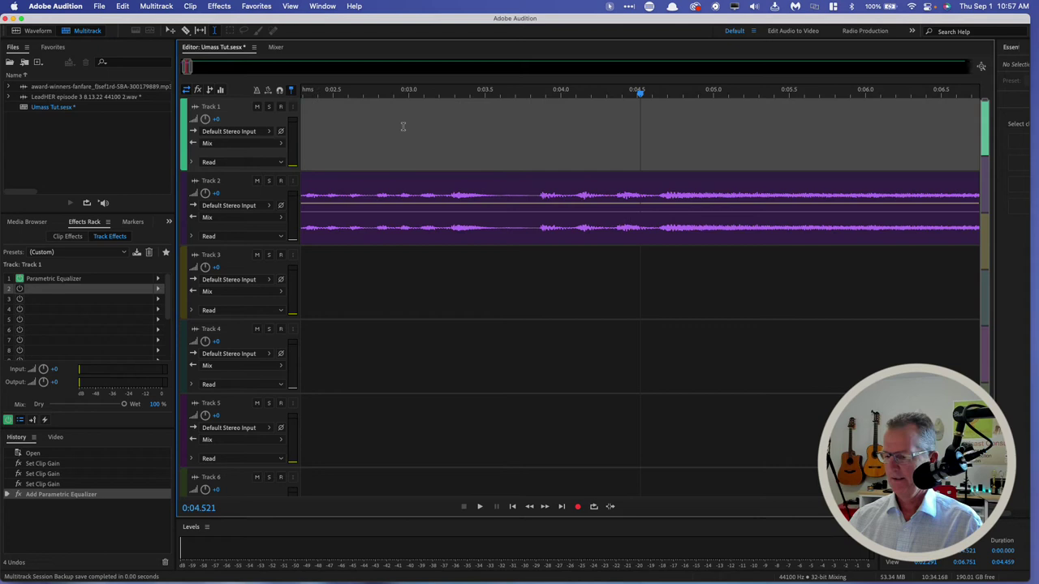
Zoom the timeline out until the entire voice recording is visible.
key("minus")
key("minus")
key("minus")
key("minus")
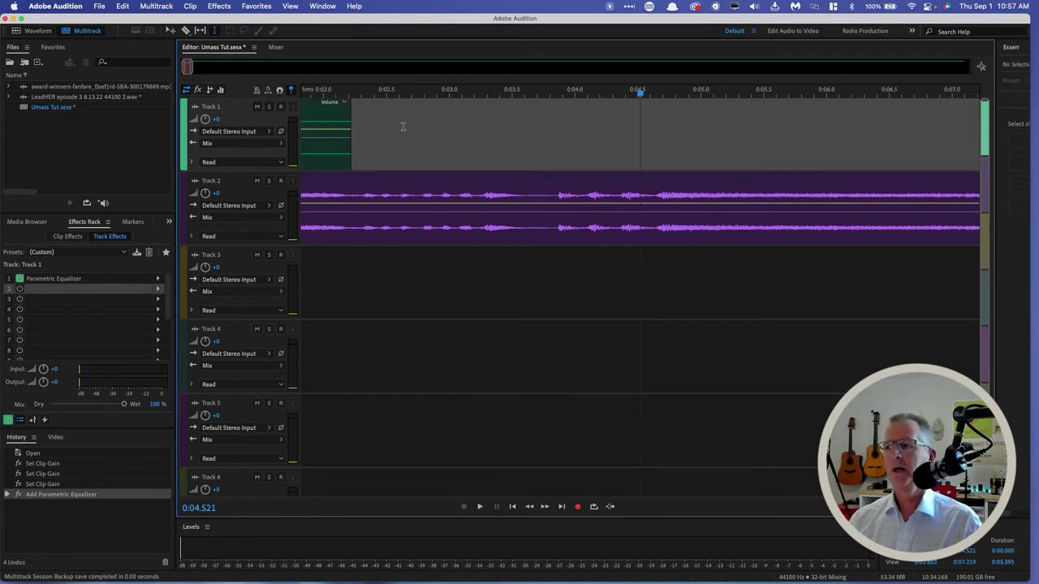
key("minus")
key("minus")
key("minus")
key("minus")
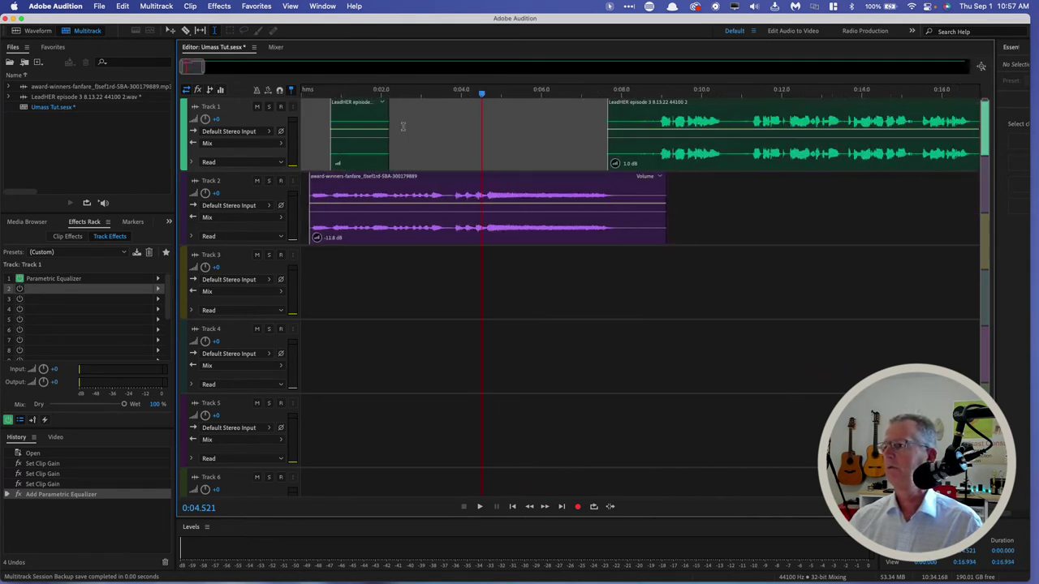
key("minus")
key("minus")
key("minus")
key("minus")
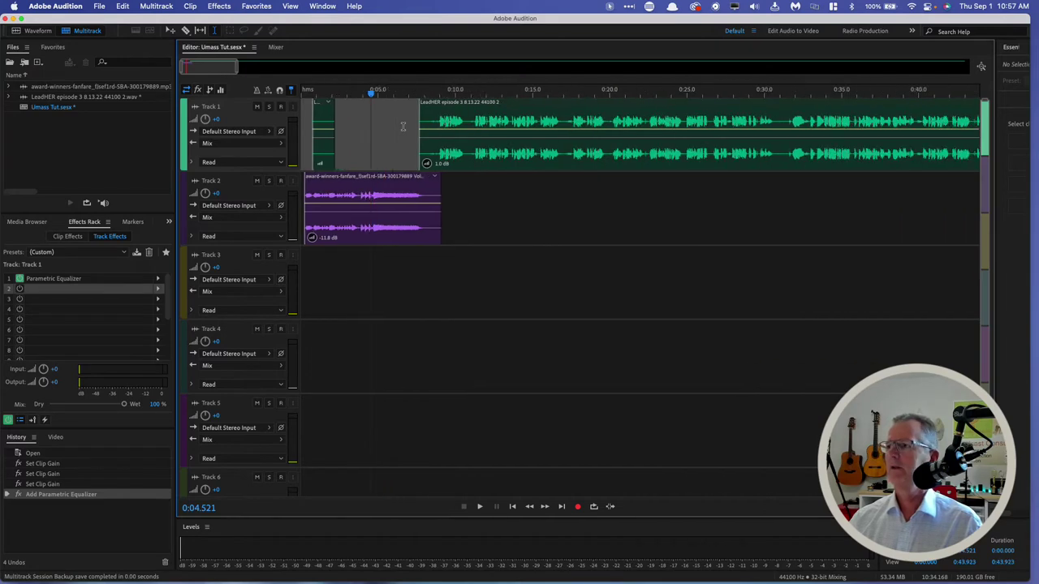
key("minus")
key("minus")
key("minus")
key("minus")
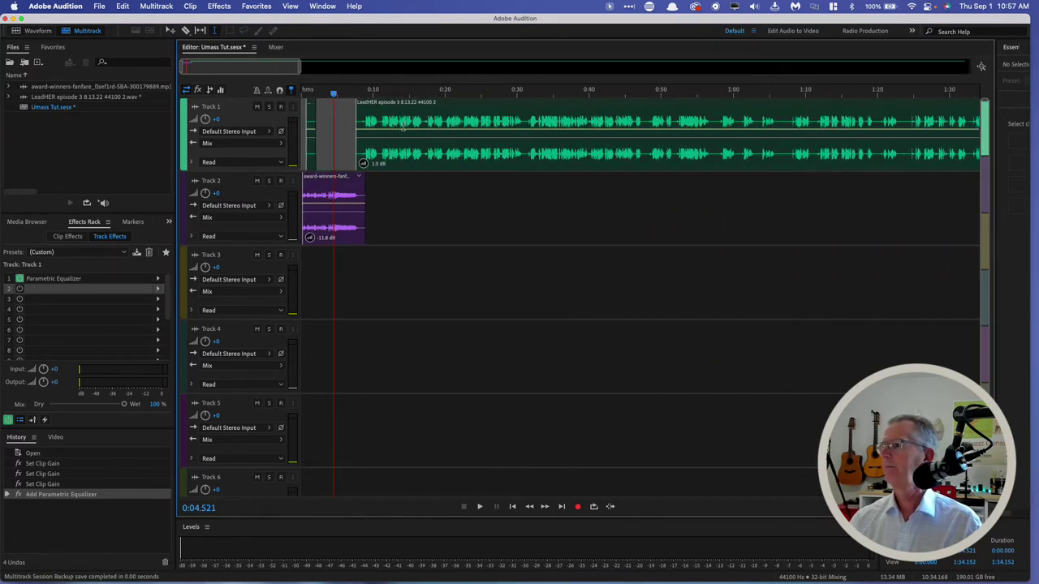
key("minus")
key("minus")
key("minus")
key("minus")
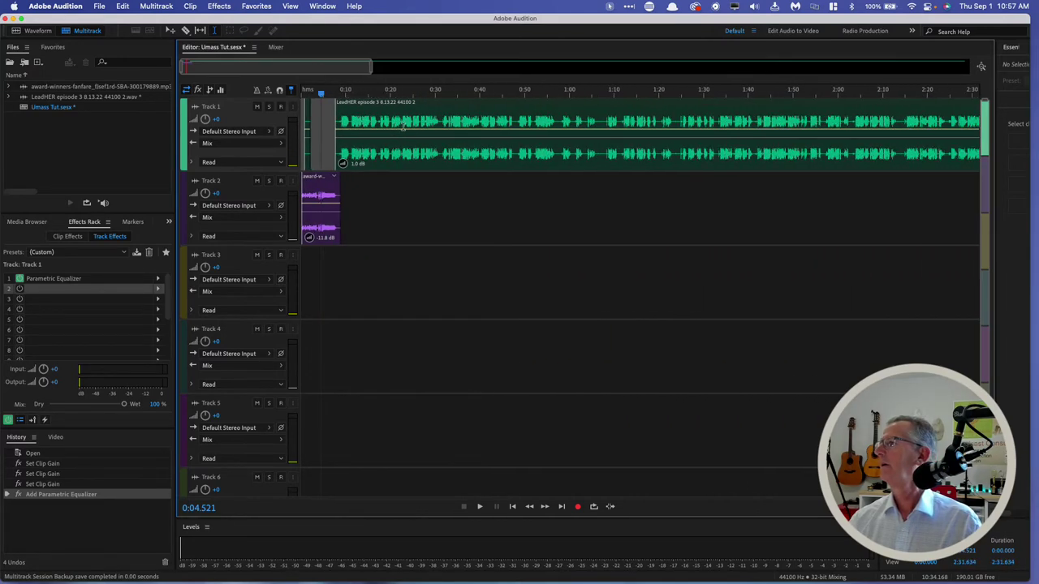
key("minus")
key("minus")
key("minus")
key("minus")
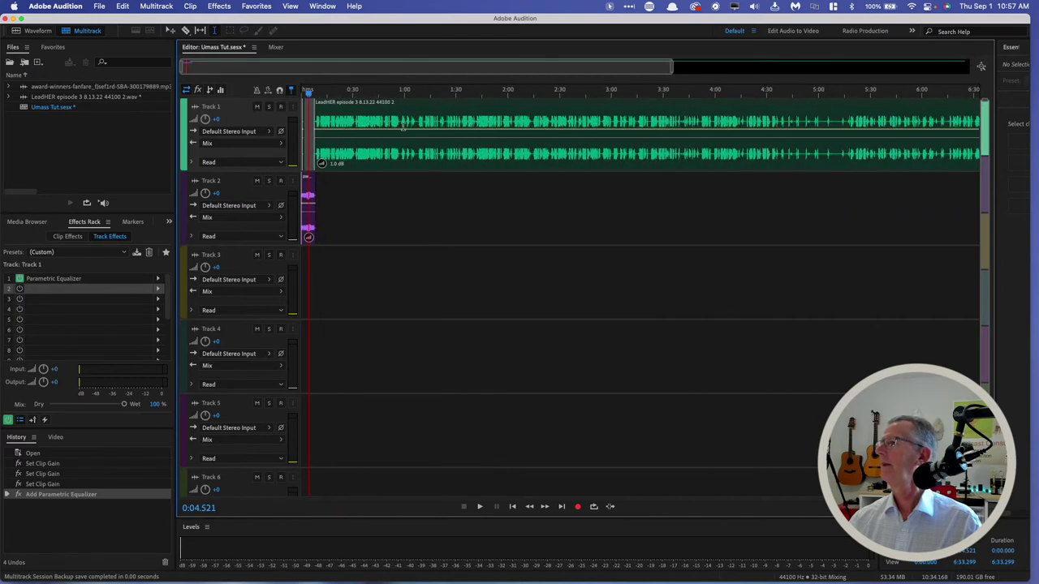
key("minus")
key("minus")
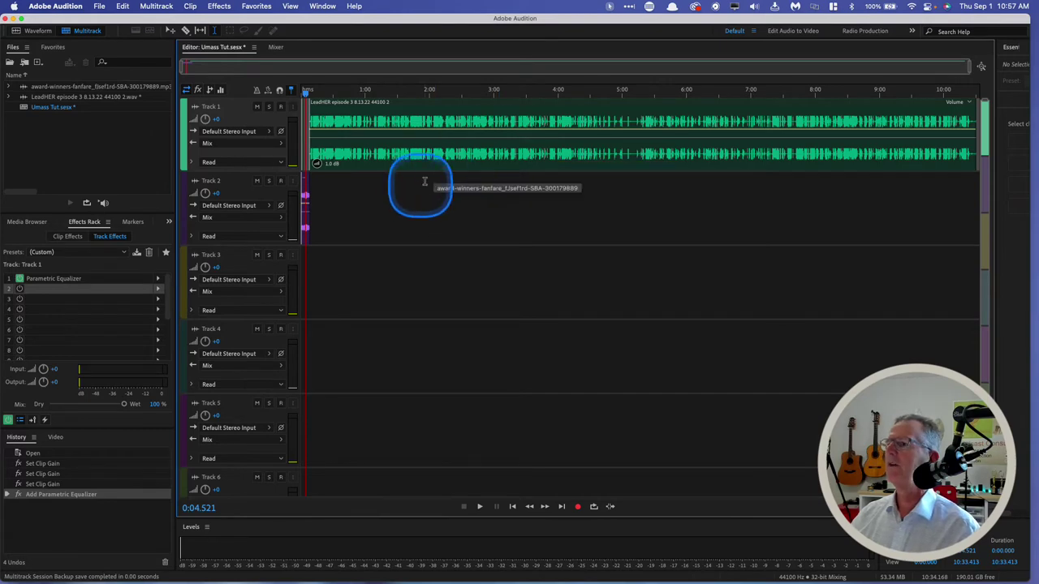
Select the Track 1 voice clip, zoom back in, and scroll to the session start.
left_click(404, 114)
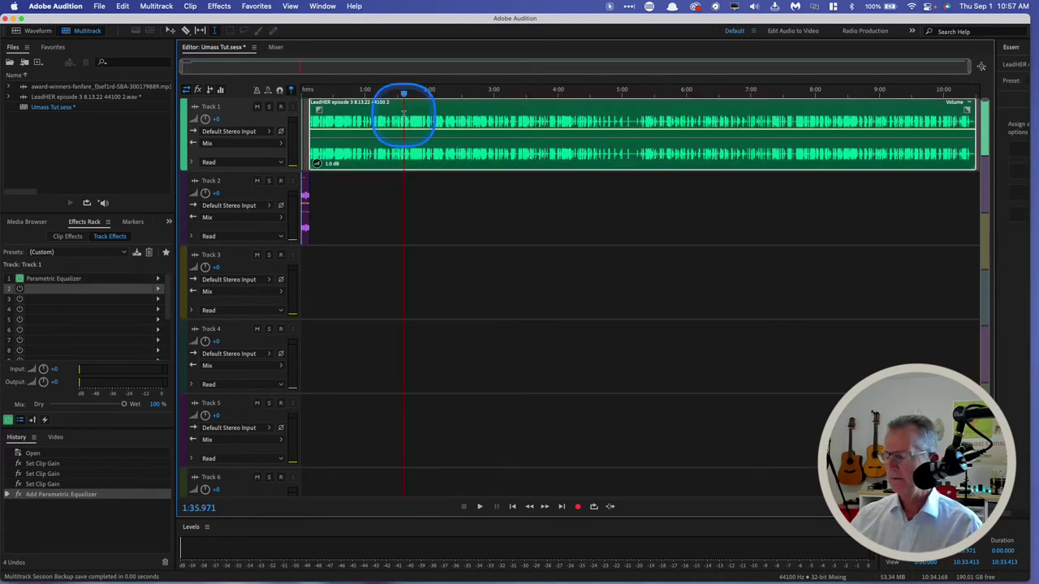
scroll(403, 114, "up", 5)
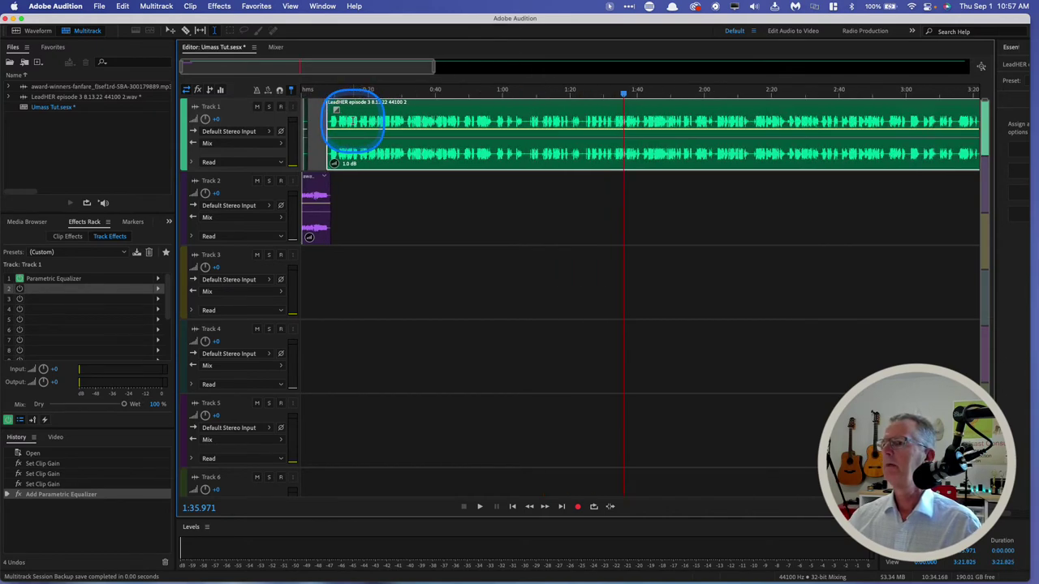
key("equal")
key("equal")
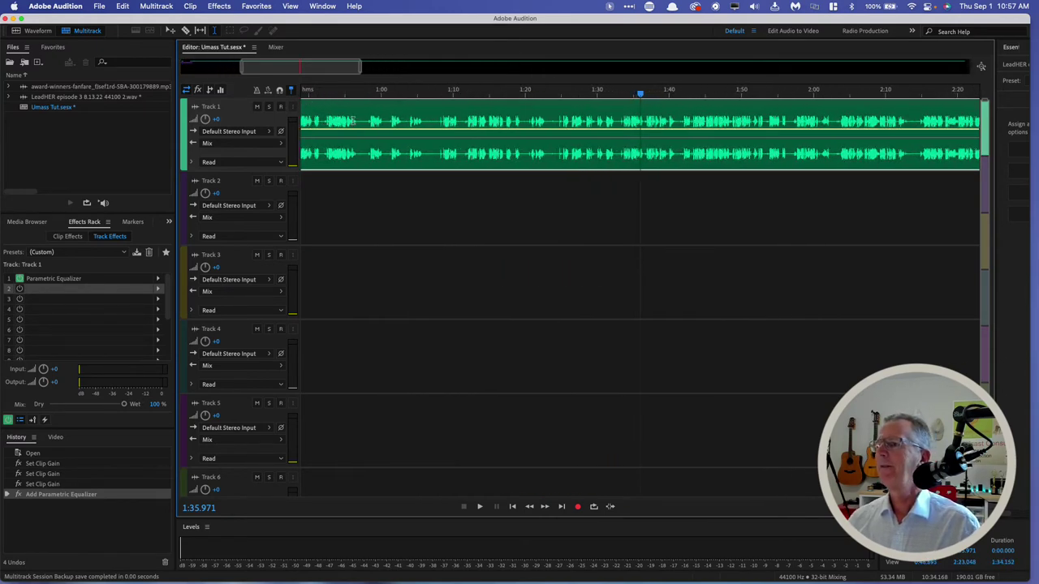
scroll(353, 120, "left", 10)
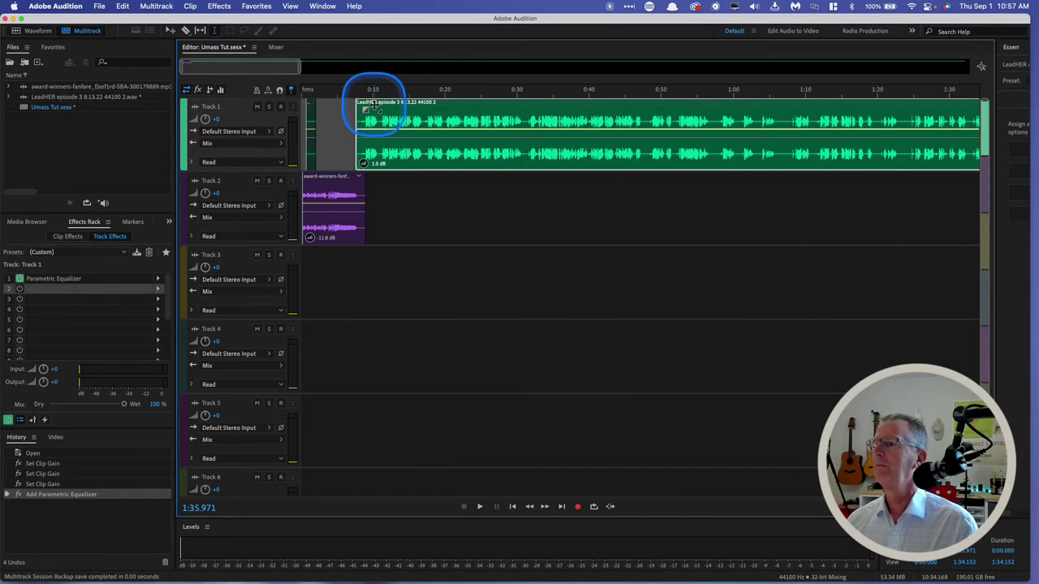
Nudge the voice clip earlier, lower the fanfare gain to -15.1 dB, and play the transition from 0:05.
mouse_move(378, 110)
left_mouse_down()
mouse_move(443, 106)
mouse_move(354, 105)
mouse_move(376, 104)
mouse_move(365, 111)
left_mouse_up()
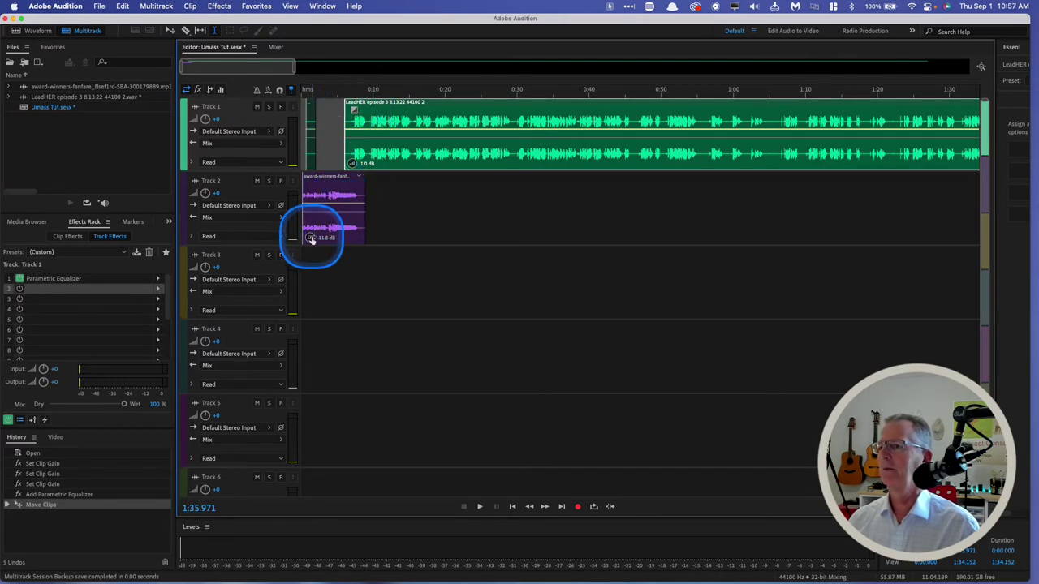
left_click(312, 235)
left_click_drag(308, 236, 307, 239)
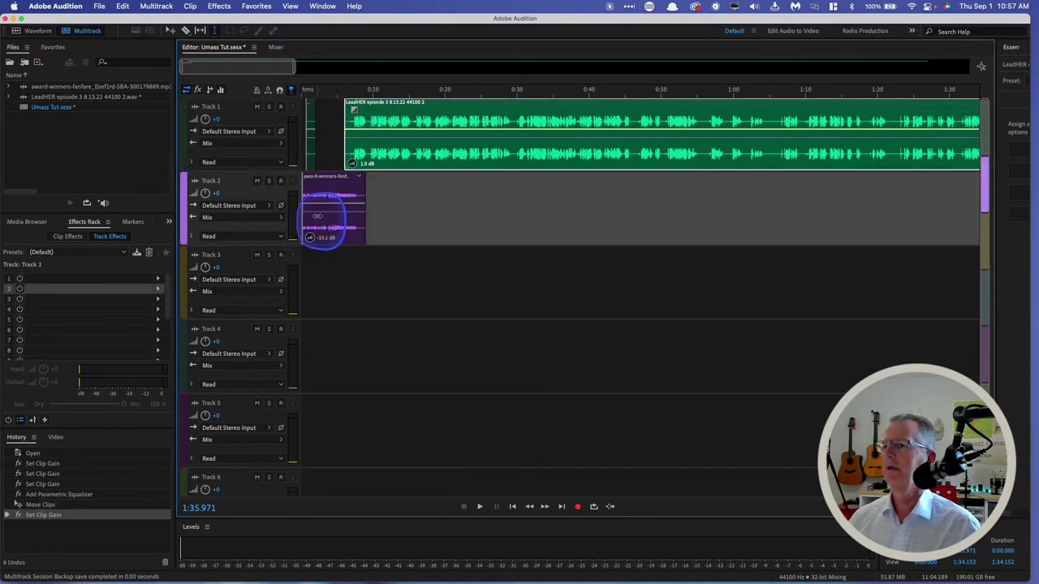
left_click(339, 142)
key("space")
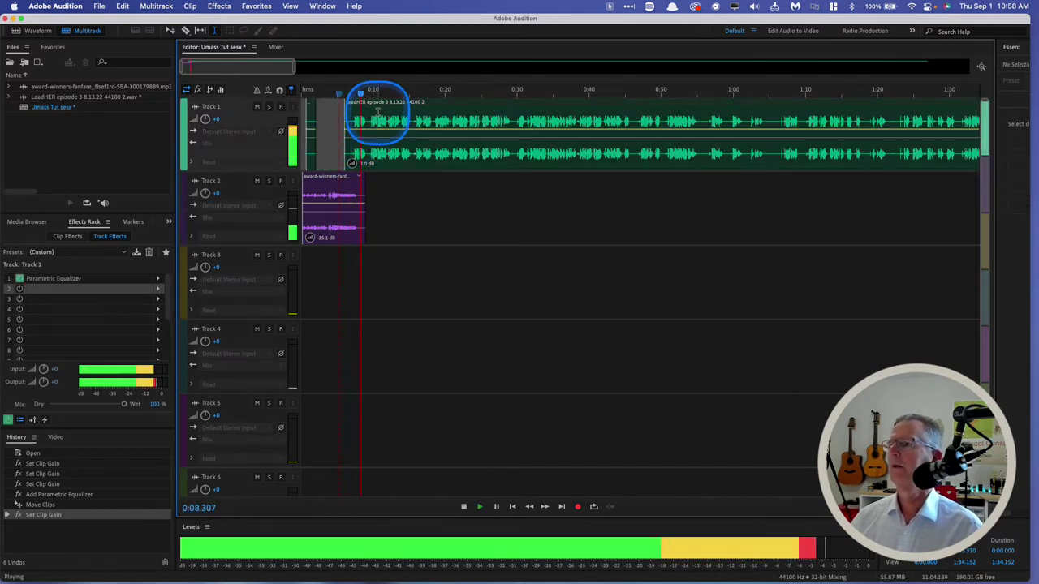
key("space")
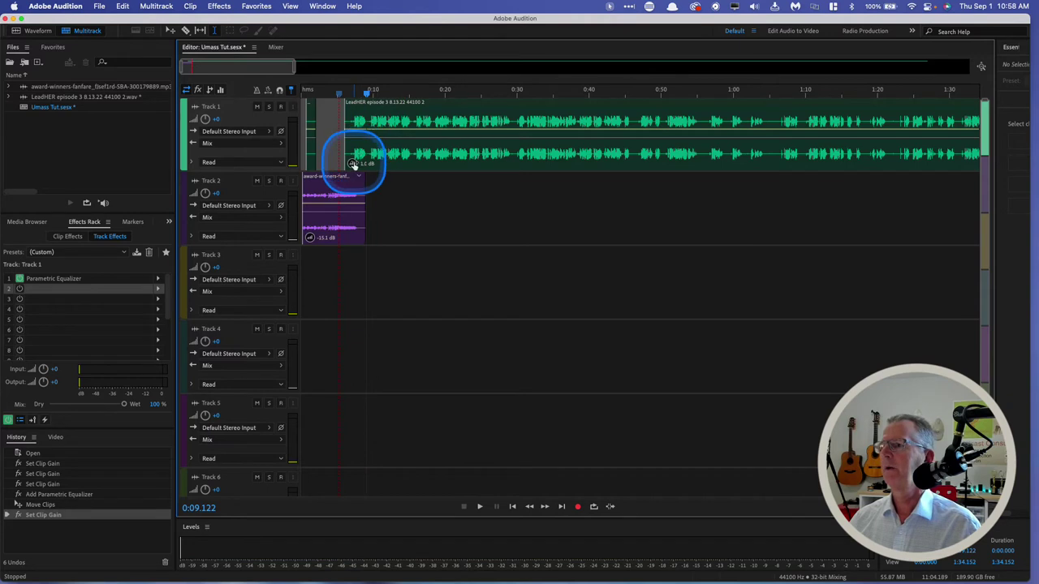
Move the voice clip to start near 0:10 and reposition the fanfare clip on Track 2.
mouse_move(376, 108)
left_mouse_down()
mouse_move(385, 106)
mouse_move(371, 103)
left_mouse_up()
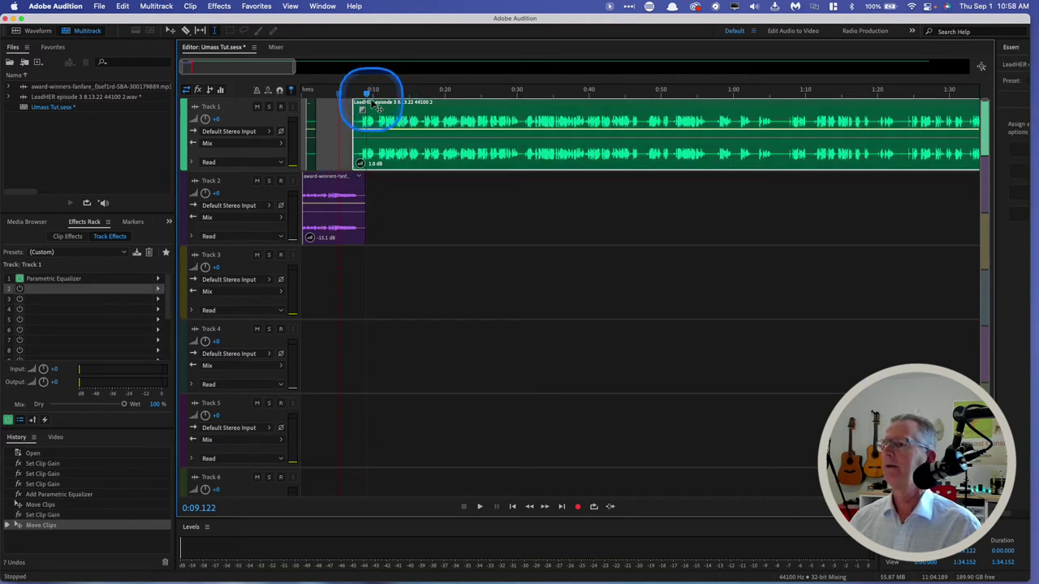
mouse_move(336, 186)
left_mouse_down()
mouse_move(332, 175)
mouse_move(438, 172)
mouse_move(350, 194)
mouse_move(375, 158)
mouse_move(352, 170)
mouse_move(385, 262)
mouse_move(352, 208)
mouse_move(336, 210)
mouse_move(420, 206)
mouse_move(339, 206)
left_mouse_up()
left_click(341, 130)
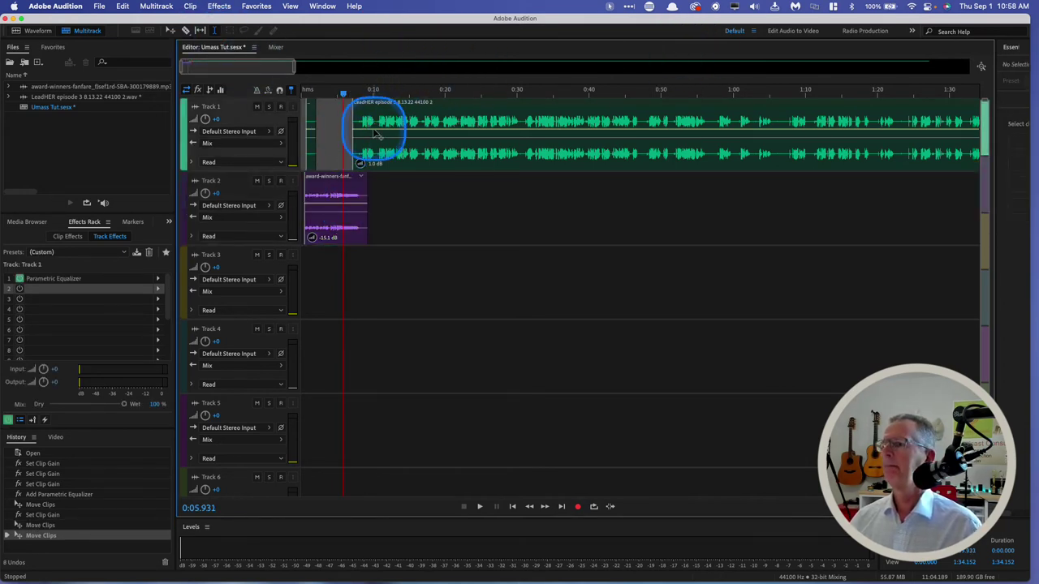
scroll(375, 133, "up", 5)
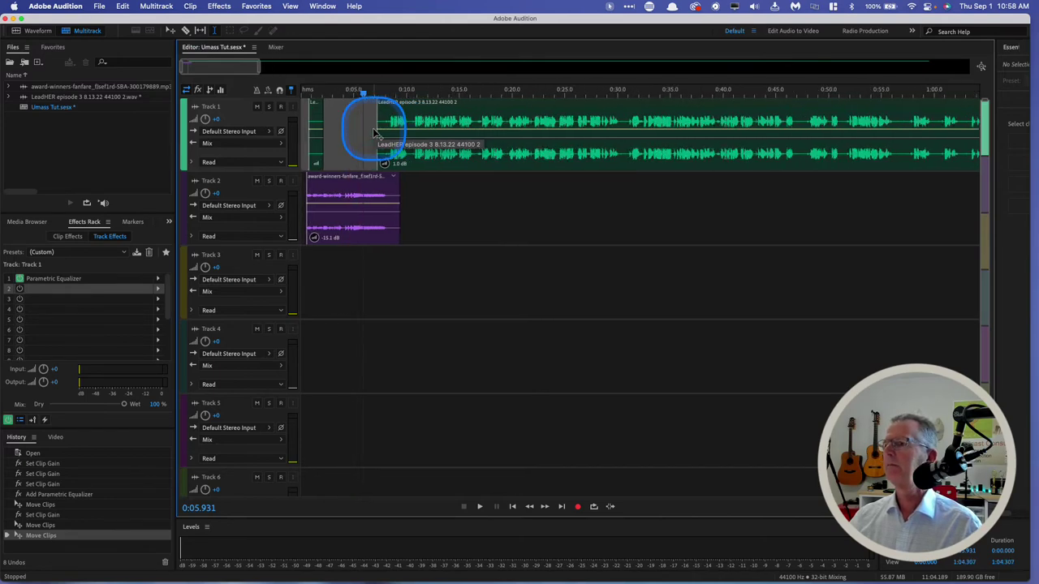
scroll(375, 134, "up", 4)
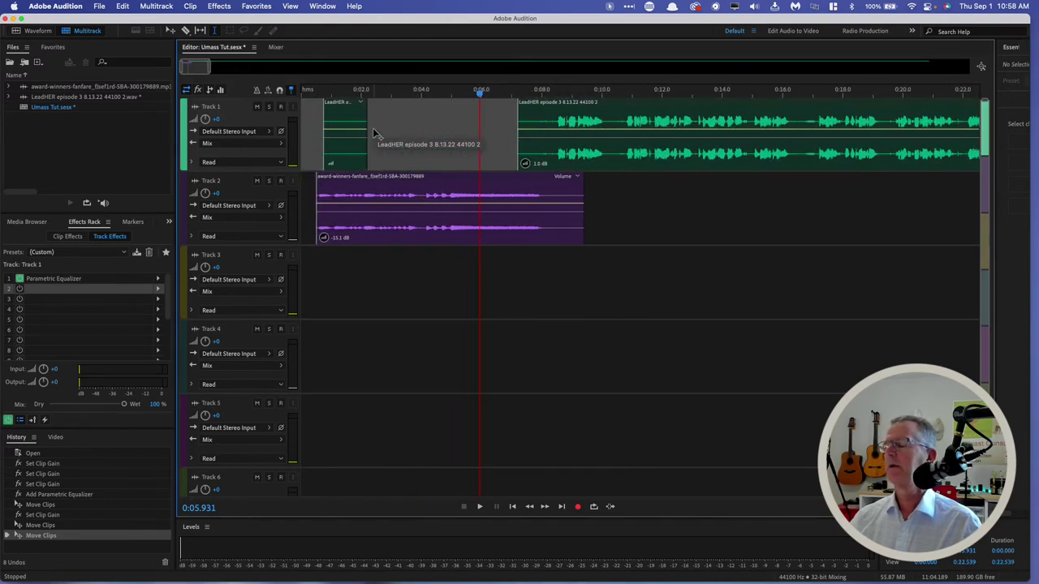
scroll(375, 134, "right", 5)
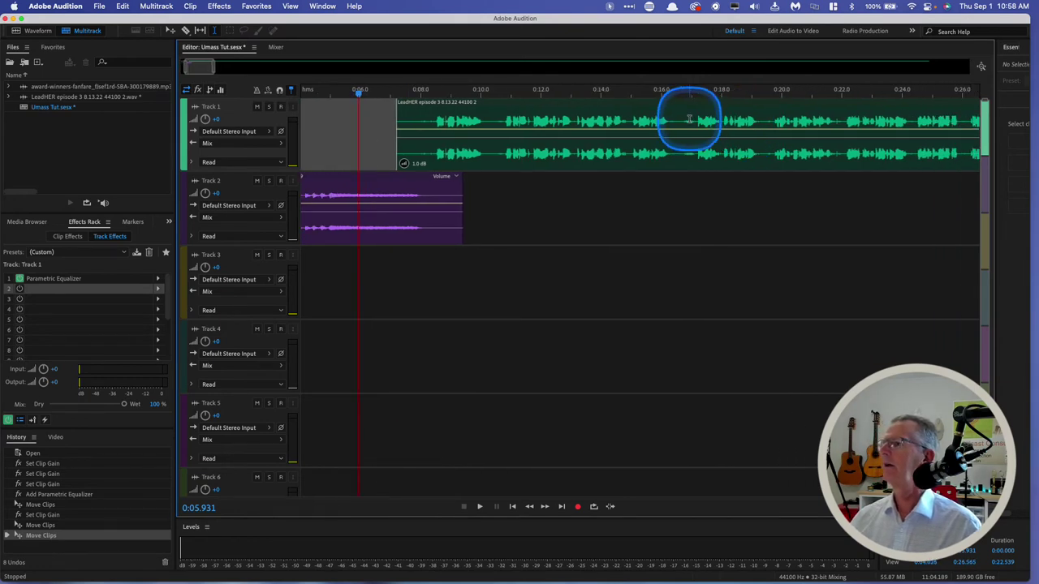
left_click(683, 119)
key("space")
key("space")
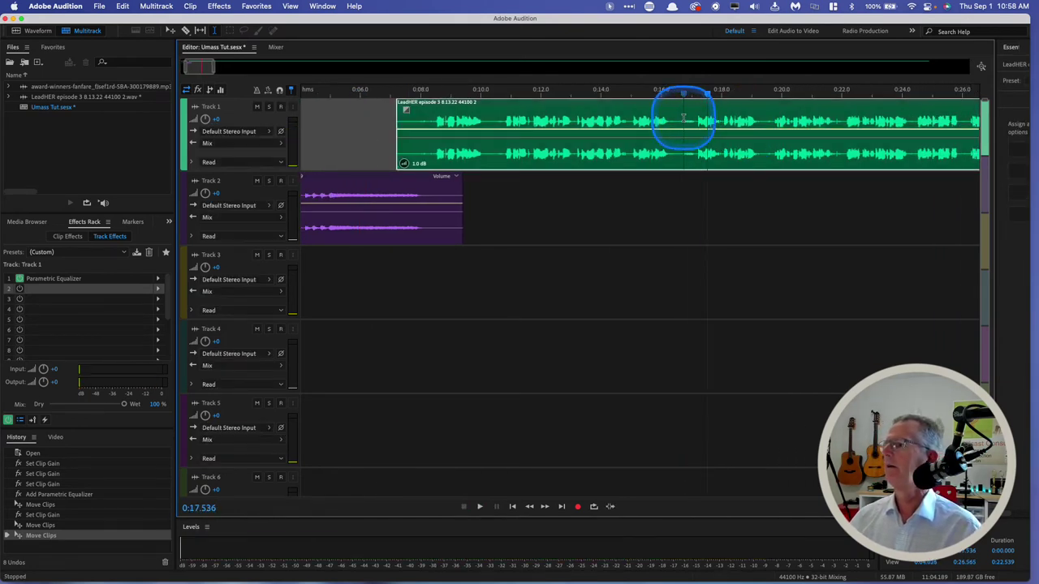
left_click(673, 111)
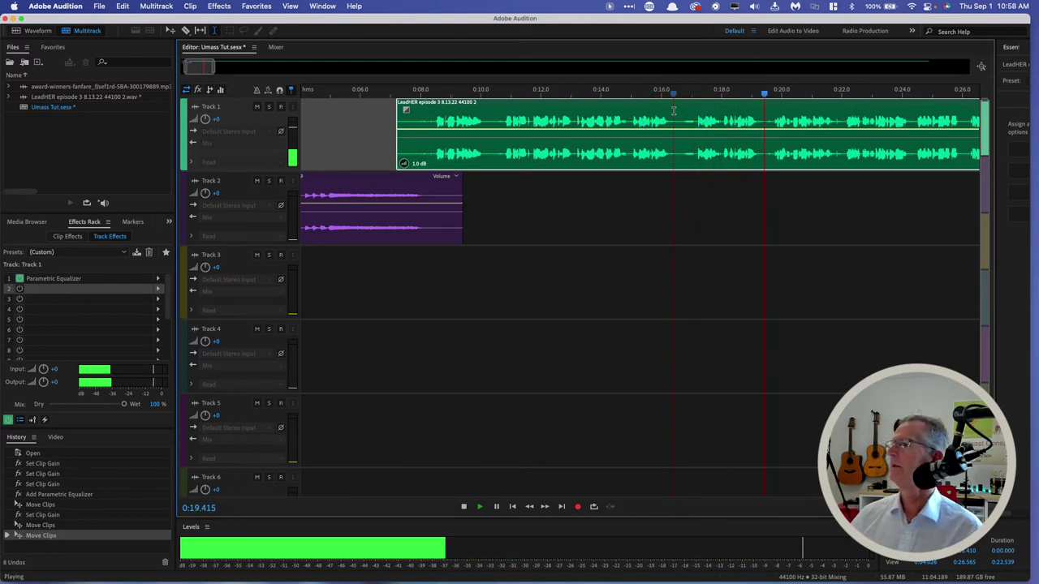
key("space")
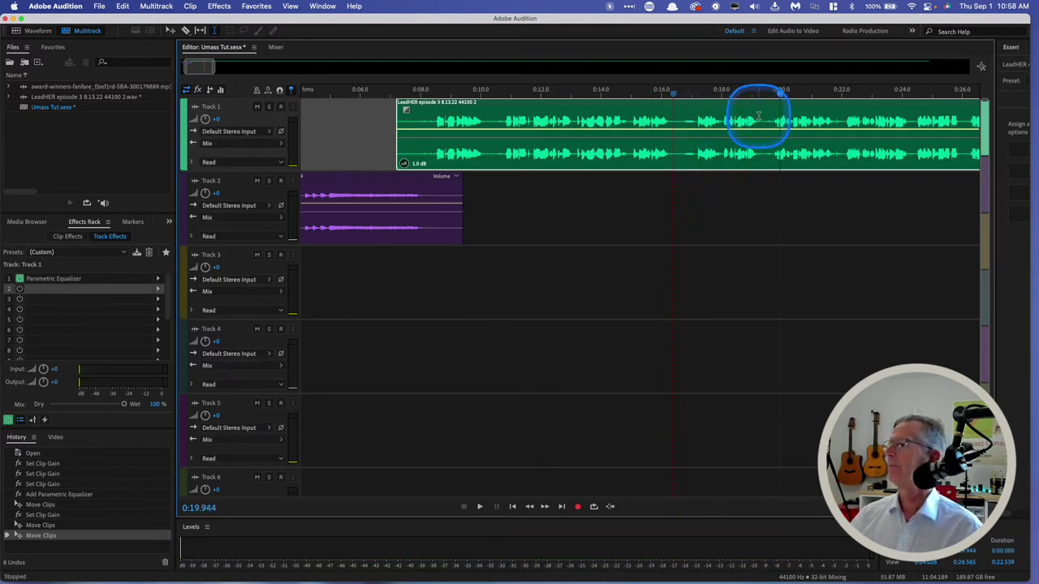
left_click(759, 116)
key("space")
key("space")
key("space")
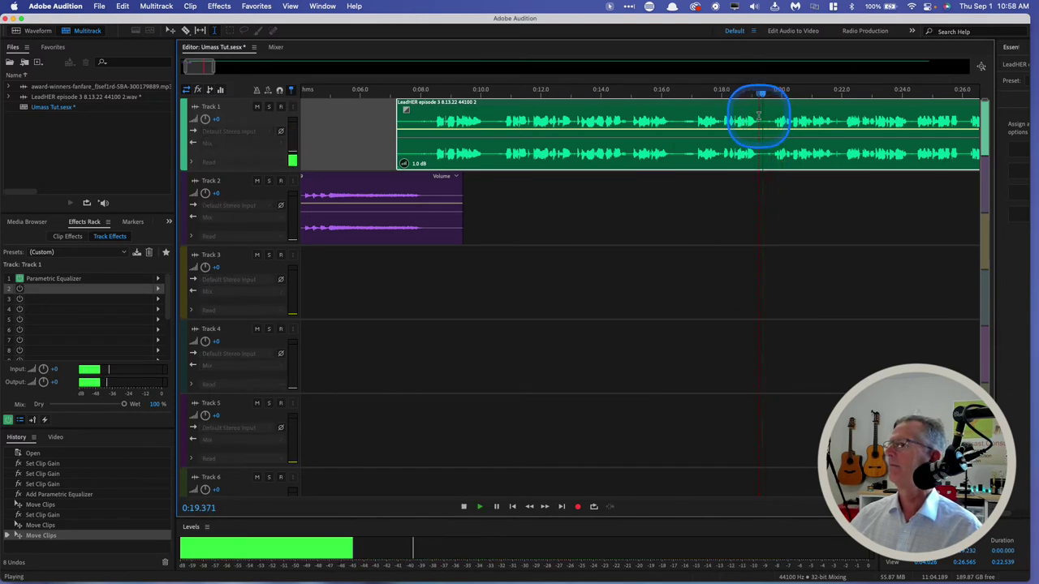
key("space")
key("space")
key("space")
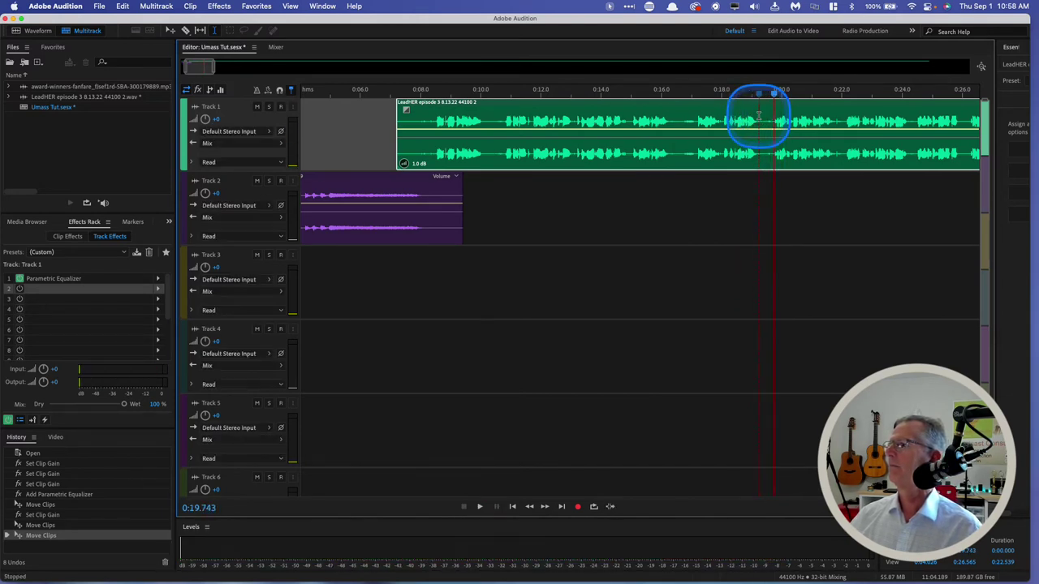
left_click_drag(774, 116, 758, 115)
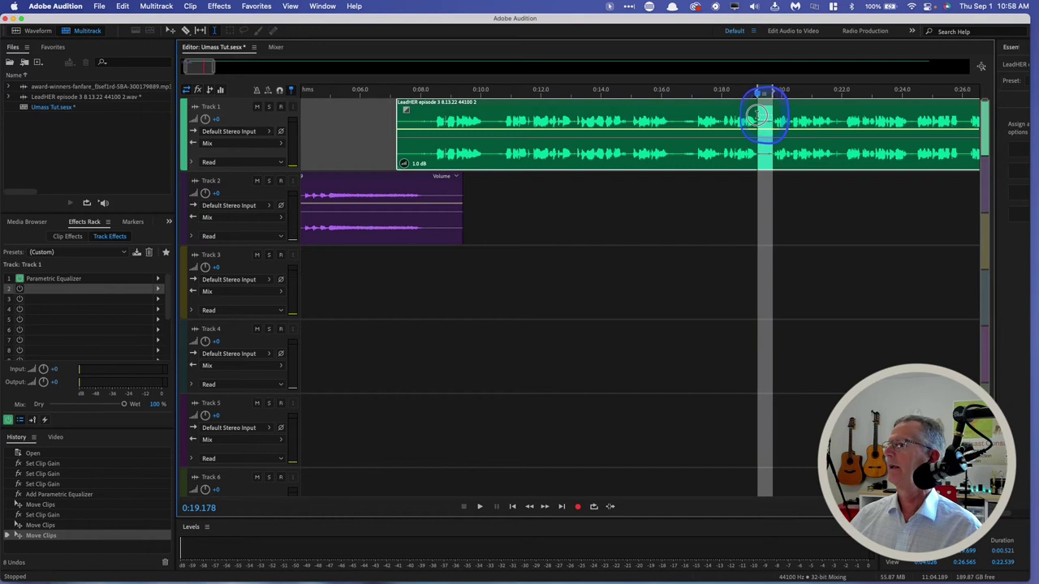
key("space")
key("space")
key("space")
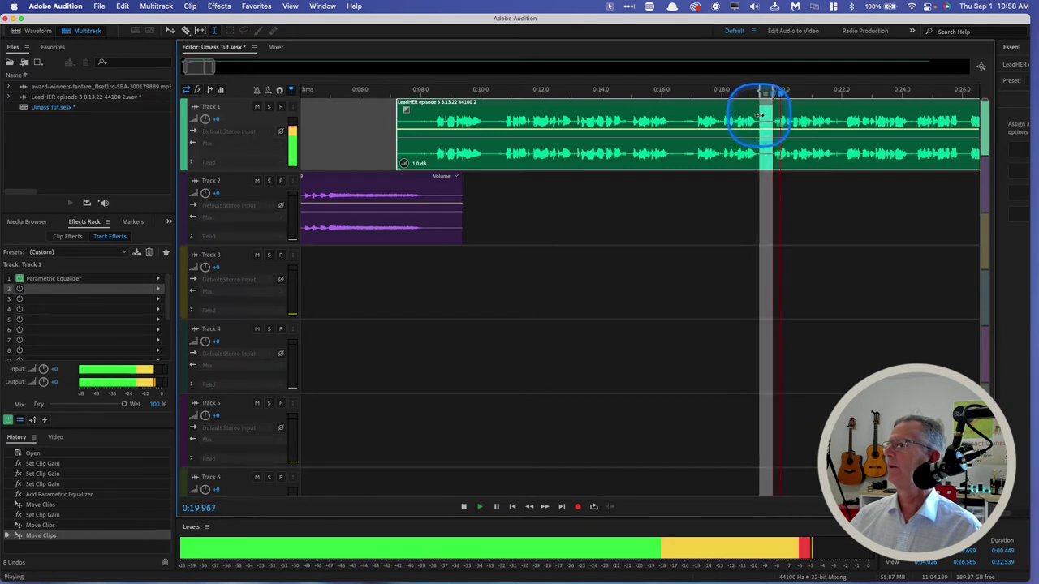
key("space")
left_click(684, 117)
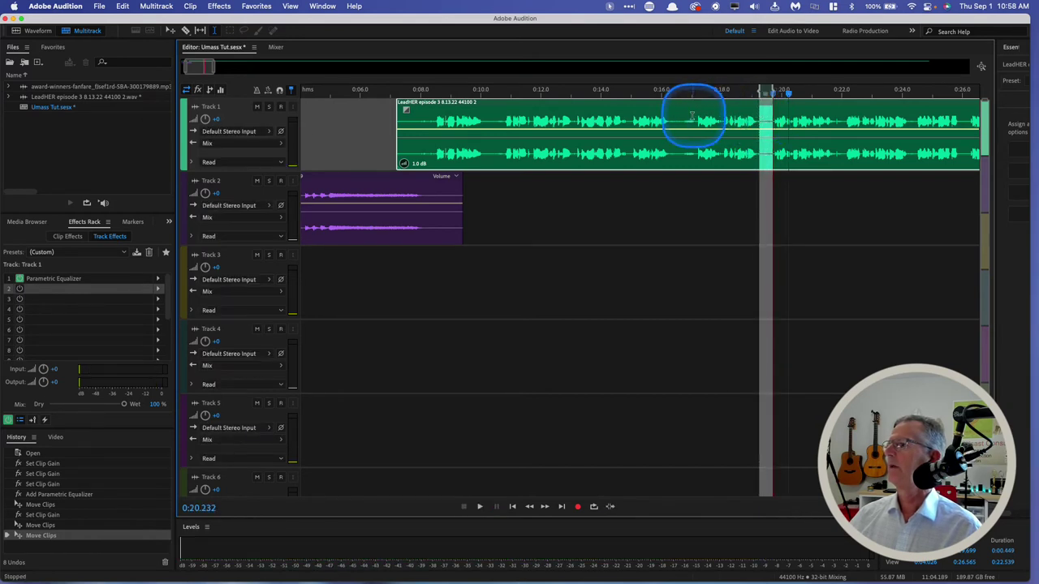
key("space")
key("space")
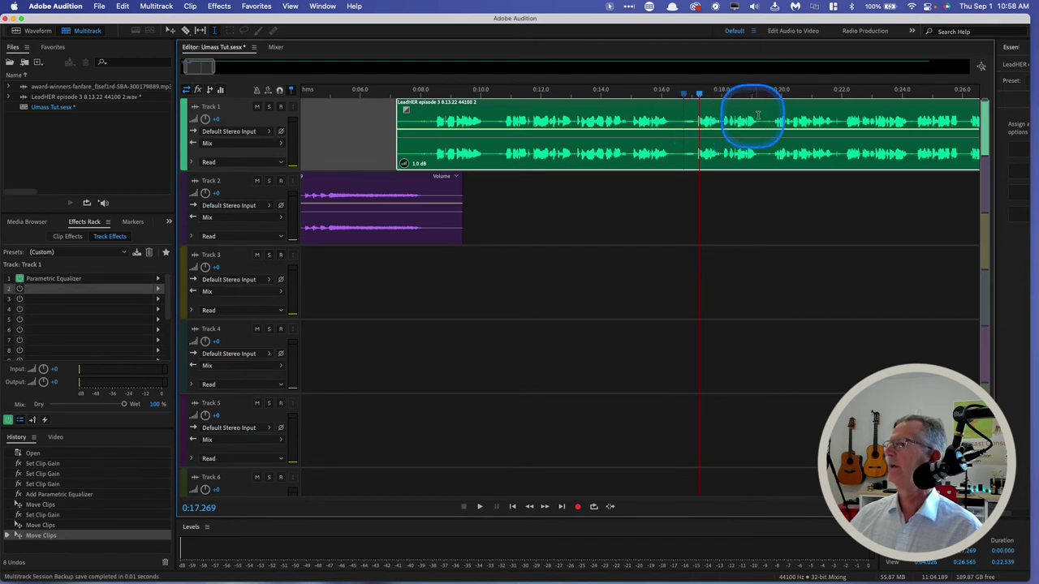
left_click_drag(771, 115, 761, 115)
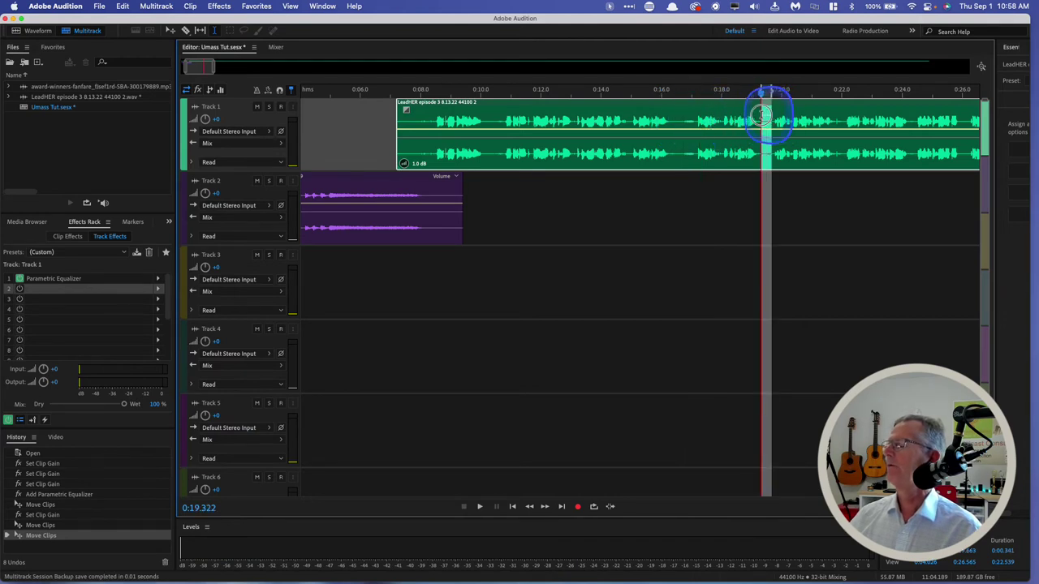
left_click(681, 116)
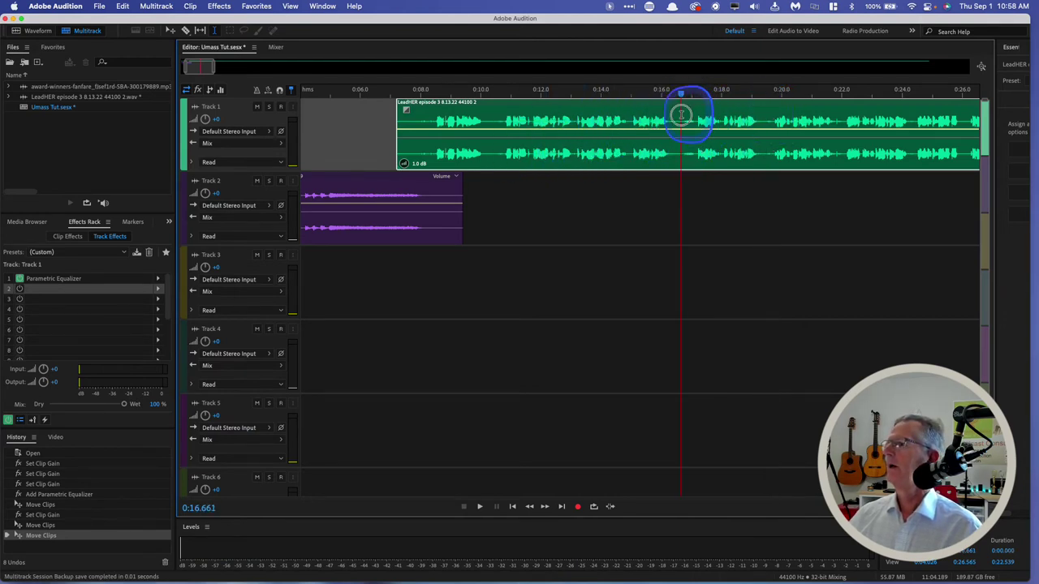
key("space")
key("space")
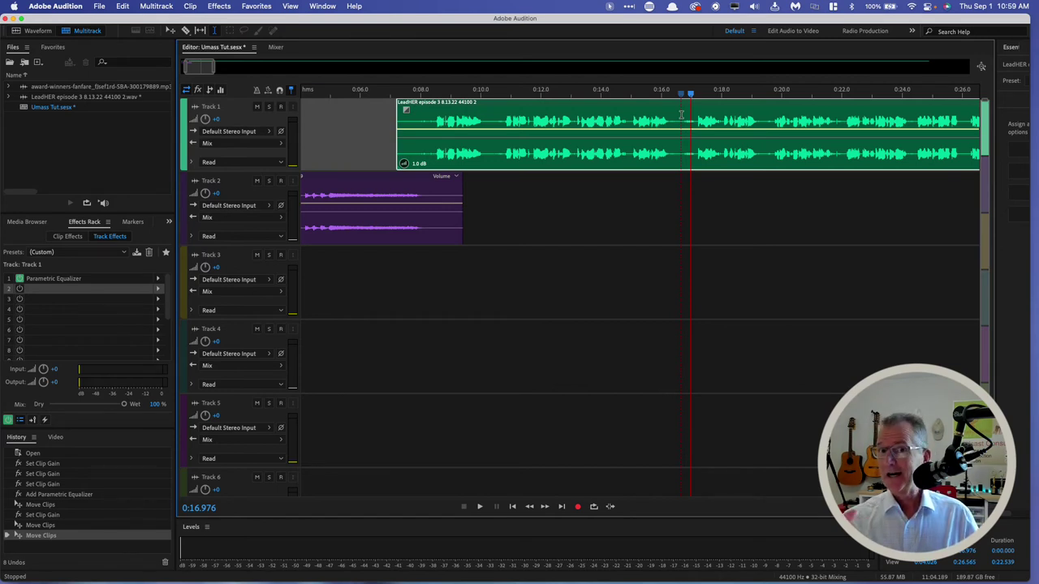
Lift the breath at about 0:16.5 out of the voice clip and play back to check.
scroll(681, 115, "right", 2)
left_click(665, 114)
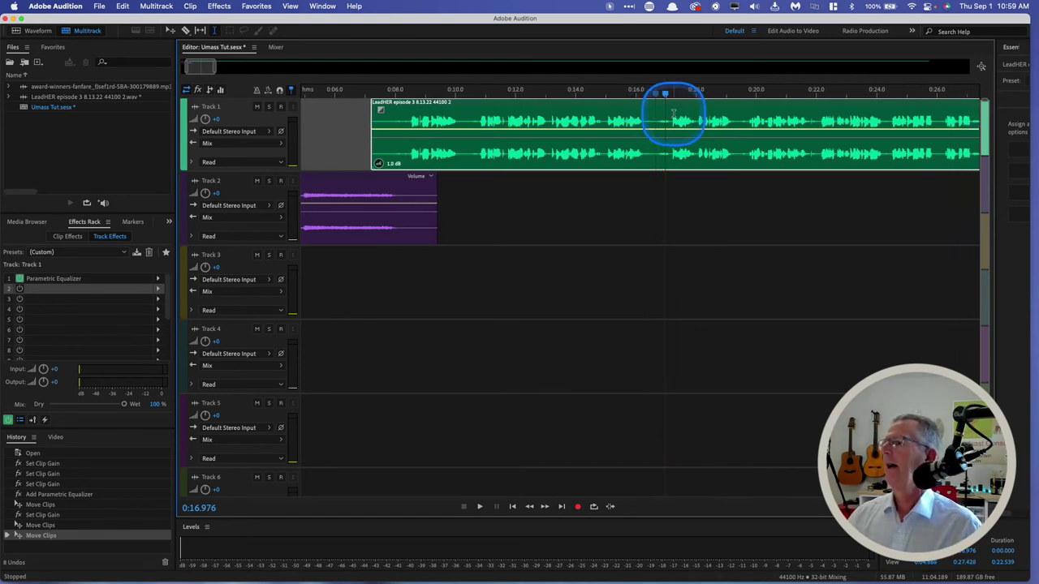
left_click_drag(664, 113, 650, 114)
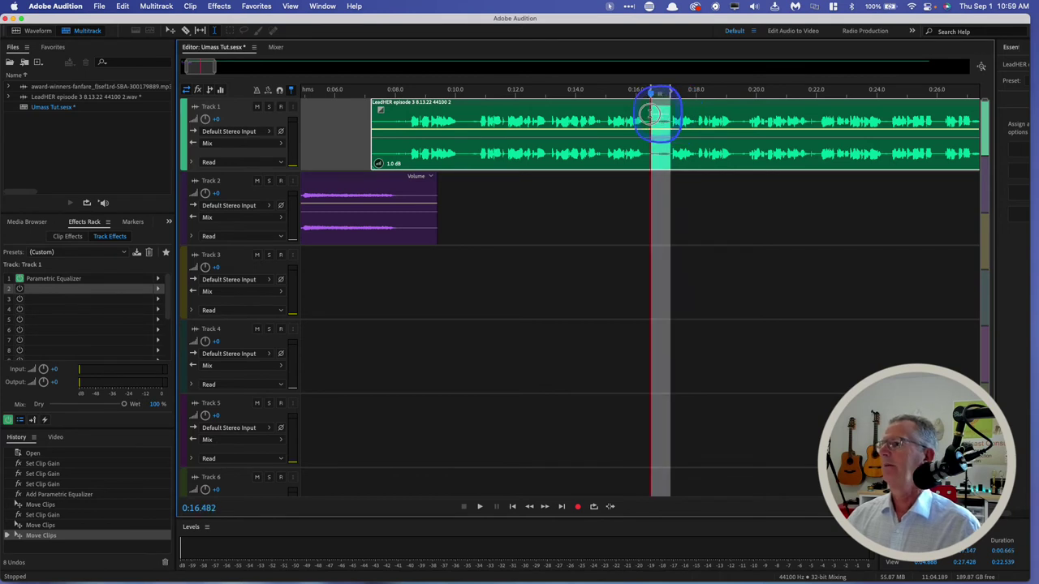
scroll(650, 114, "right", 2)
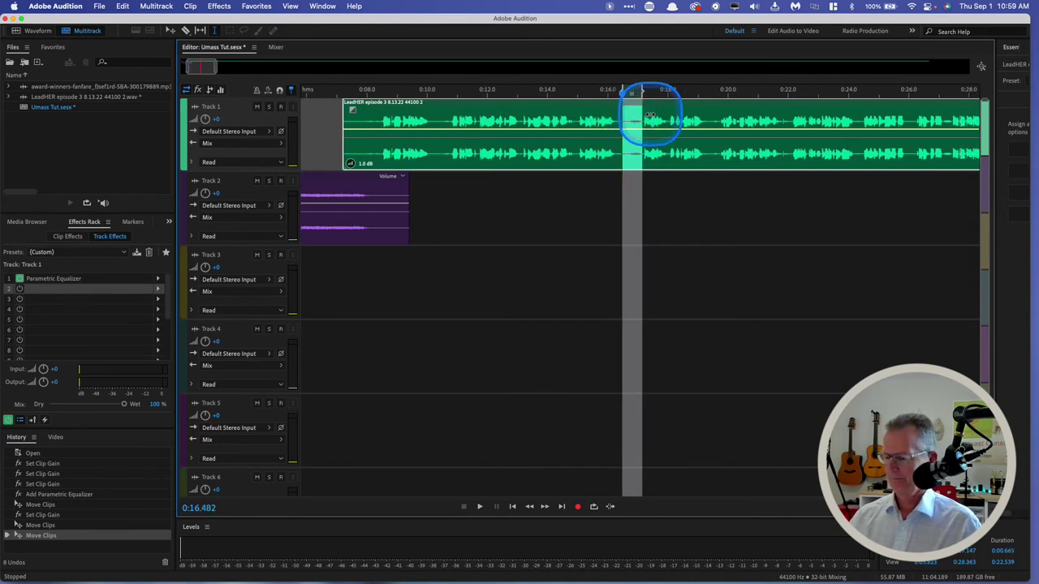
key("Delete")
left_click(584, 118)
key("space")
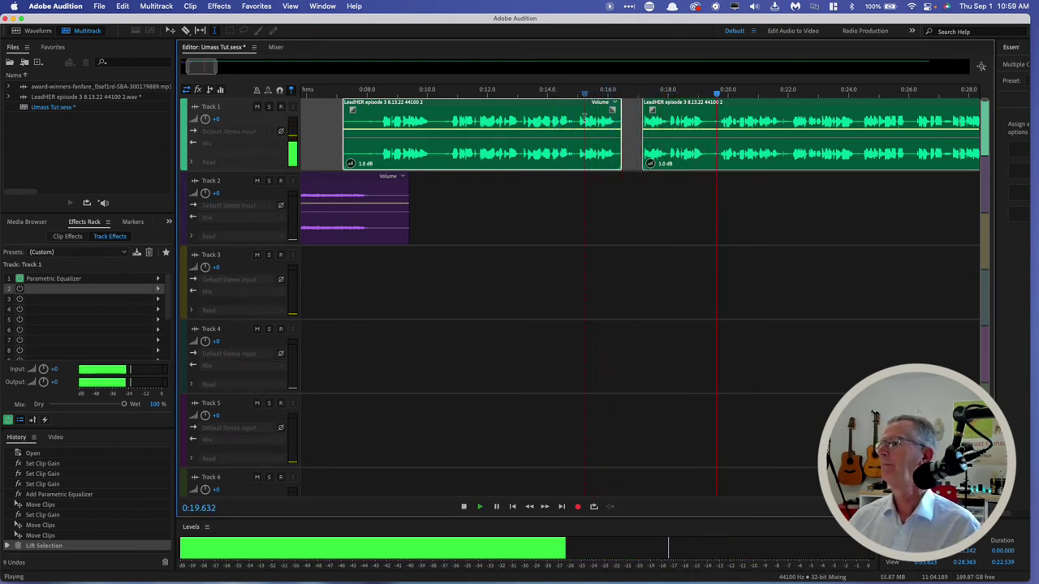
key("space")
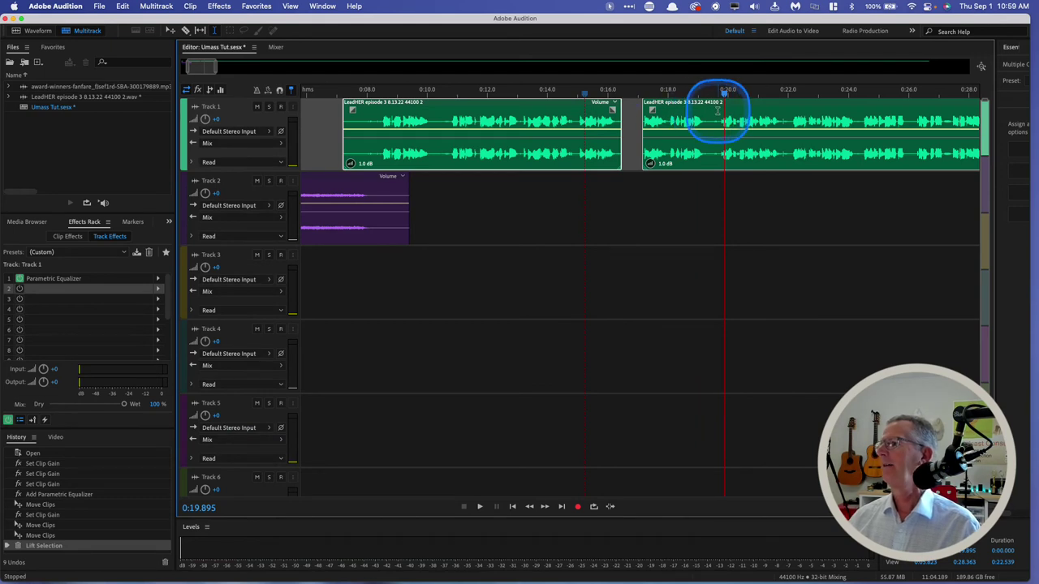
Lift the breath at about 0:19.3, then play from 0:15.4 to check both cuts.
left_click_drag(717, 110, 706, 112)
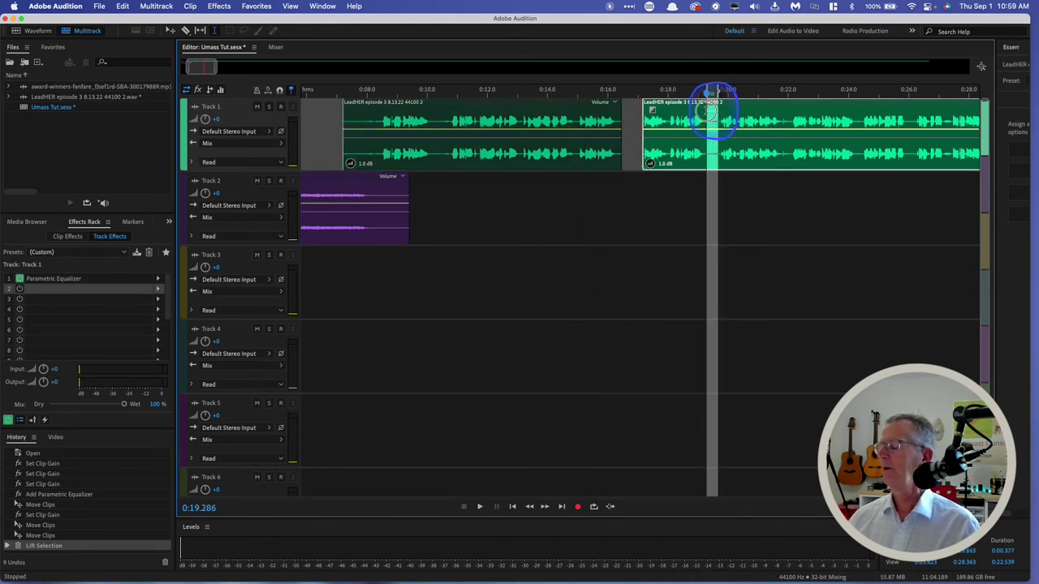
key("Delete")
left_click(594, 126)
key("space")
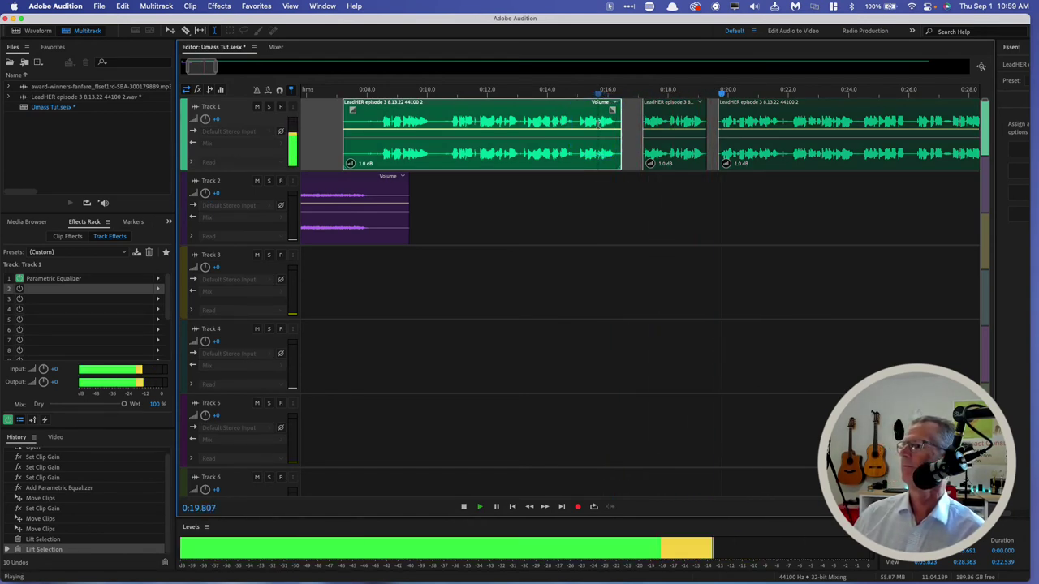
key("space")
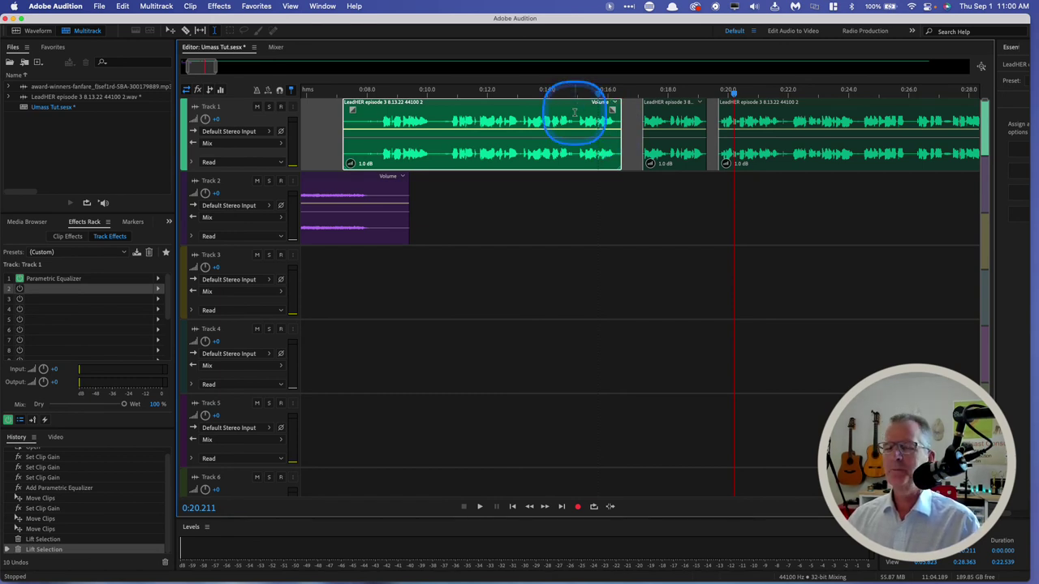
Play across the first gap from 0:17.4, then drag the middle piece's start edge left to close it.
left_click(640, 120)
key("space")
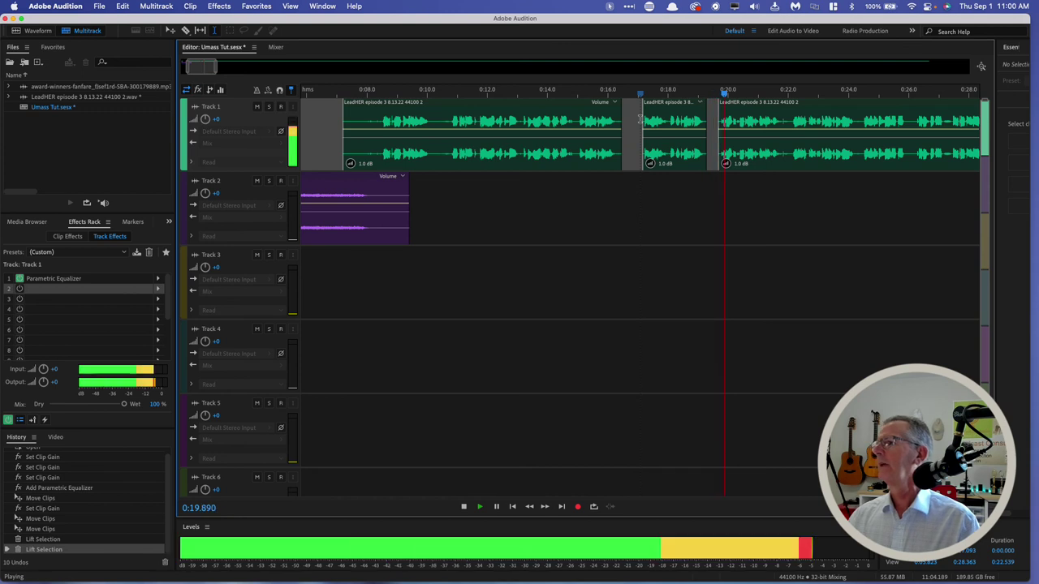
key("space")
left_click(721, 131)
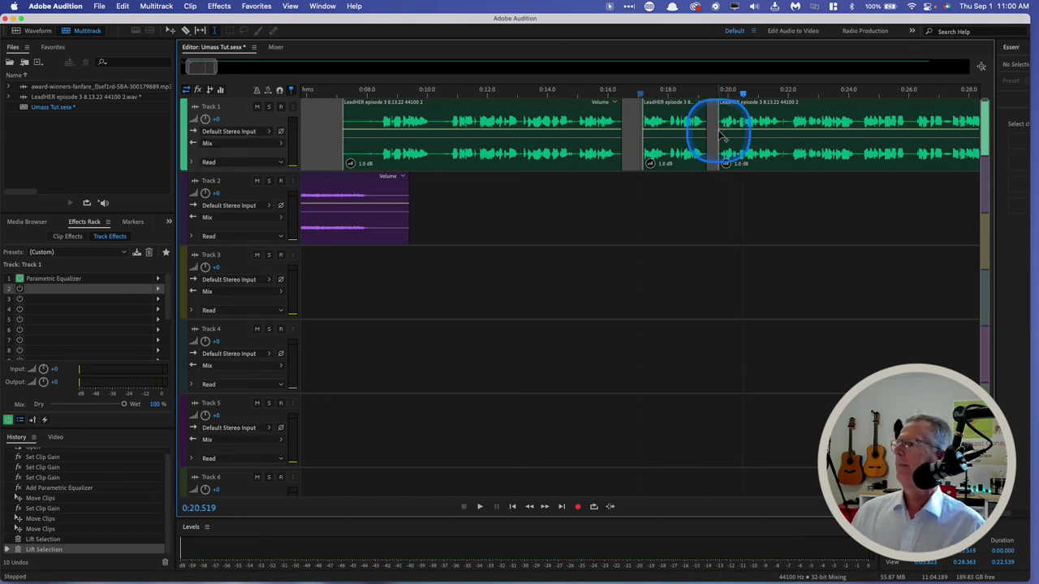
left_click_drag(721, 132, 621, 129)
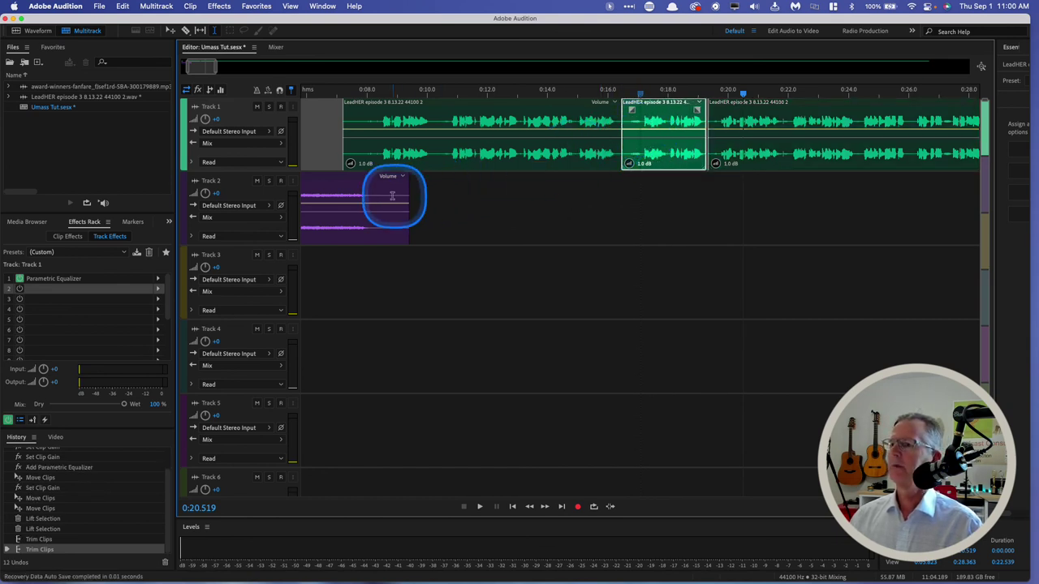